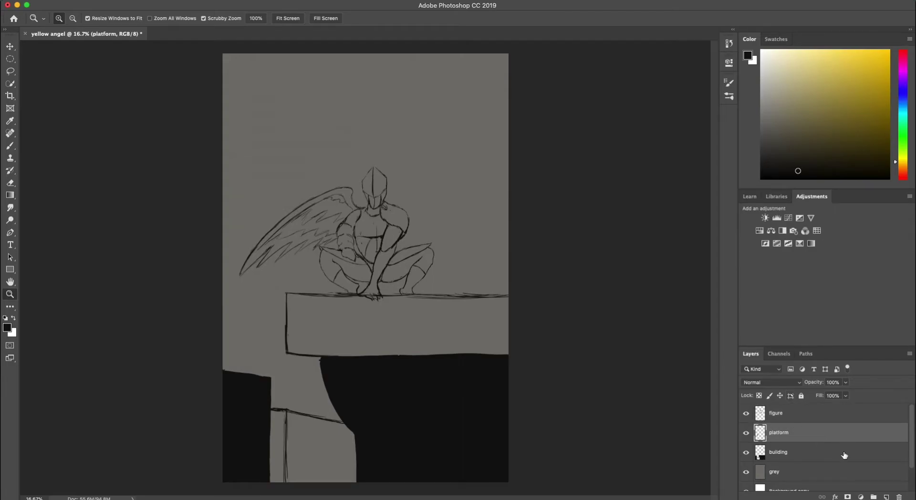
Block in the whole crouching angel, including its wing, in flat dark gold on a new layer beneath the figure sketch.
{"action": "left_click", "coordinate": [886, 496]}
{"action": "key", "text": "b"}
{"action": "left_click", "coordinate": [70, 18]}
{"action": "left_click", "coordinate": [837, 96]}
{"action": "left_click", "coordinate": [846, 61]}
{"action": "mouse_move", "coordinate": [362, 234]}
{"action": "left_mouse_down"}
{"action": "mouse_move", "coordinate": [371, 260]}
{"action": "mouse_move", "coordinate": [366, 224]}
{"action": "mouse_move", "coordinate": [385, 228]}
{"action": "mouse_move", "coordinate": [347, 229]}
{"action": "mouse_move", "coordinate": [354, 270]}
{"action": "mouse_move", "coordinate": [375, 222]}
{"action": "mouse_move", "coordinate": [336, 192]}
{"action": "mouse_move", "coordinate": [320, 246]}
{"action": "mouse_move", "coordinate": [324, 233]}
{"action": "mouse_move", "coordinate": [303, 248]}
{"action": "mouse_move", "coordinate": [338, 195]}
{"action": "mouse_move", "coordinate": [236, 275]}
{"action": "mouse_move", "coordinate": [274, 241]}
{"action": "mouse_move", "coordinate": [295, 250]}
{"action": "mouse_move", "coordinate": [357, 184]}
{"action": "mouse_move", "coordinate": [260, 250]}
{"action": "mouse_move", "coordinate": [362, 239]}
{"action": "mouse_move", "coordinate": [365, 291]}
{"action": "mouse_move", "coordinate": [393, 234]}
{"action": "left_mouse_up"}
{"action": "left_click", "coordinate": [839, 94]}
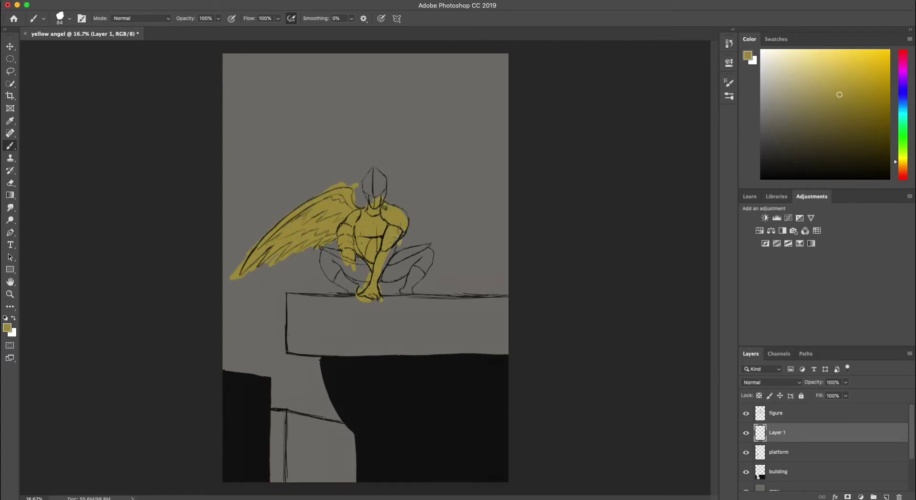
{"action": "left_click_drag", "start_coordinate": [368, 200], "coordinate": [379, 172]}
{"action": "mouse_move", "coordinate": [317, 248]}
{"action": "left_mouse_down"}
{"action": "mouse_move", "coordinate": [354, 289]}
{"action": "mouse_move", "coordinate": [326, 260]}
{"action": "mouse_move", "coordinate": [367, 272]}
{"action": "mouse_move", "coordinate": [343, 281]}
{"action": "mouse_move", "coordinate": [384, 274]}
{"action": "mouse_move", "coordinate": [427, 248]}
{"action": "mouse_move", "coordinate": [396, 276]}
{"action": "left_mouse_up"}
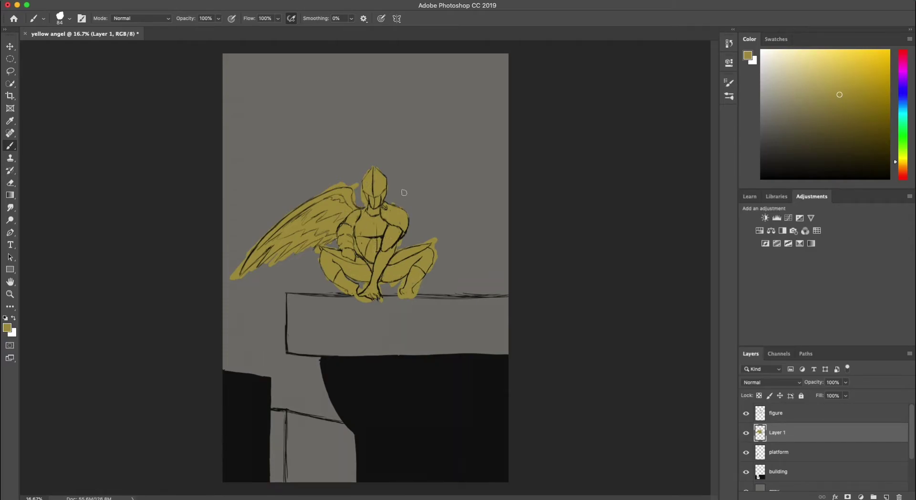
Paint the large wing and the opposite shoulder in pale cream with a size 20 brush.
{"action": "left_click", "coordinate": [789, 60]}
{"action": "mouse_move", "coordinate": [320, 214]}
{"action": "left_mouse_down"}
{"action": "mouse_move", "coordinate": [241, 273]}
{"action": "mouse_move", "coordinate": [281, 207]}
{"action": "mouse_move", "coordinate": [284, 236]}
{"action": "mouse_move", "coordinate": [253, 254]}
{"action": "mouse_move", "coordinate": [351, 190]}
{"action": "mouse_move", "coordinate": [286, 243]}
{"action": "mouse_move", "coordinate": [334, 205]}
{"action": "mouse_move", "coordinate": [315, 237]}
{"action": "left_mouse_up"}
{"action": "left_click", "coordinate": [69, 18]}
{"action": "left_click_drag", "start_coordinate": [72, 45], "coordinate": [66, 45]}
{"action": "left_click_drag", "start_coordinate": [333, 232], "coordinate": [321, 244]}
{"action": "mouse_move", "coordinate": [339, 187]}
{"action": "left_mouse_down"}
{"action": "mouse_move", "coordinate": [354, 207]}
{"action": "mouse_move", "coordinate": [386, 221]}
{"action": "left_mouse_up"}
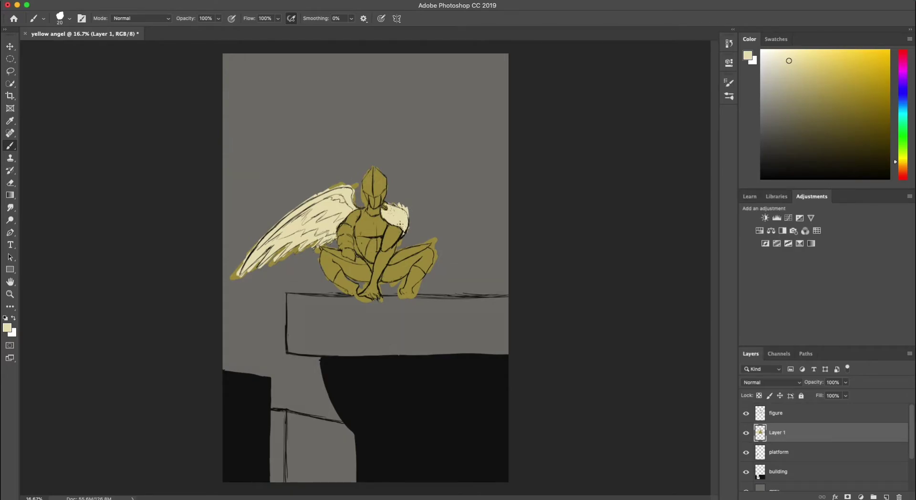
Paint the shaded areas on both sides of the face below the helmet in dark olive.
{"action": "left_click", "coordinate": [815, 100]}
{"action": "left_click", "coordinate": [826, 117]}
{"action": "key", "text": "z"}
{"action": "mouse_move", "coordinate": [375, 193]}
{"action": "left_mouse_down"}
{"action": "mouse_move", "coordinate": [420, 192]}
{"action": "mouse_move", "coordinate": [403, 196]}
{"action": "left_mouse_up"}
{"action": "key", "text": "b"}
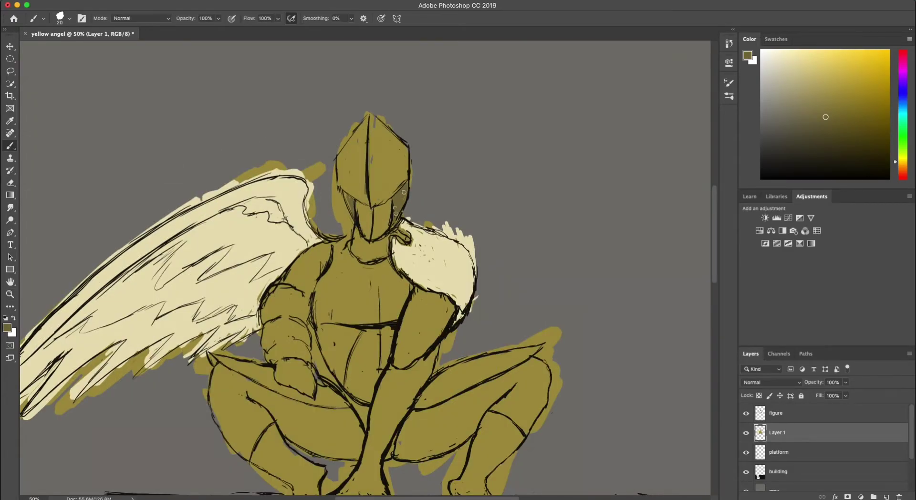
Sample the wing's cream and touch up the lower feathers and the patch over the opposite shoulder.
{"action": "left_click", "coordinate": [242, 281], "text": "alt"}
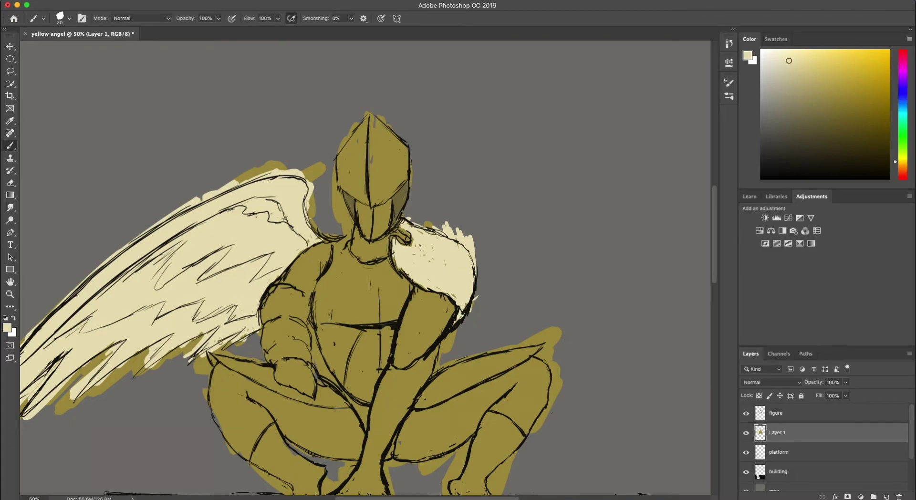
{"action": "mouse_move", "coordinate": [137, 372]}
{"action": "left_mouse_down"}
{"action": "mouse_move", "coordinate": [86, 399]}
{"action": "mouse_move", "coordinate": [66, 373]}
{"action": "mouse_move", "coordinate": [25, 412]}
{"action": "left_mouse_up"}
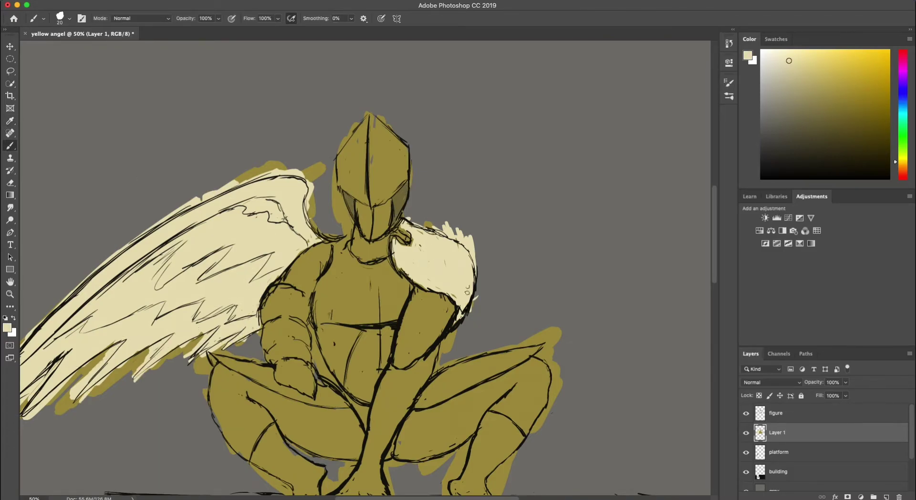
{"action": "left_click_drag", "start_coordinate": [394, 255], "coordinate": [415, 279]}
{"action": "scroll", "coordinate": [132, 376], "scroll_direction": "left", "scroll_amount": 5}
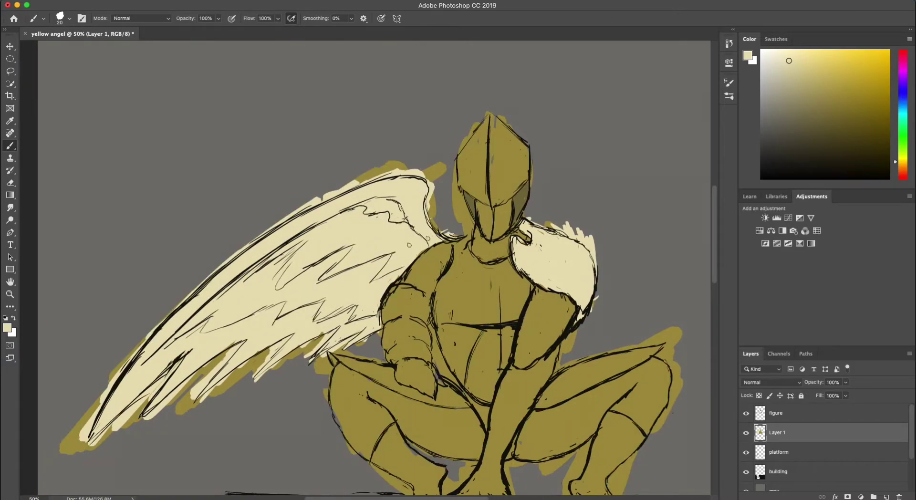
Sample the dark olive from the helmet's shadow and fill the small area between the thighs with it.
{"action": "left_click", "coordinate": [8, 120]}
{"action": "left_click", "coordinate": [10, 145]}
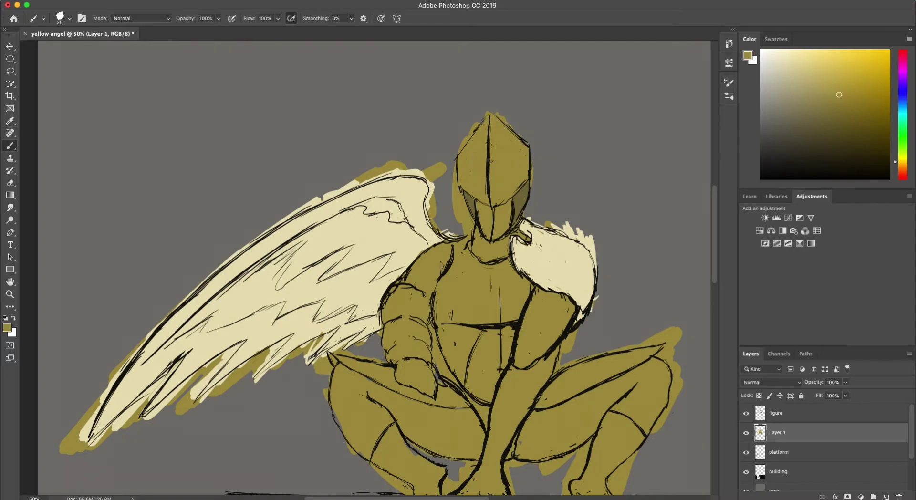
{"action": "left_click", "coordinate": [10, 120]}
{"action": "key", "text": "b"}
{"action": "left_click", "coordinate": [10, 121]}
{"action": "left_click", "coordinate": [480, 404]}
{"action": "key", "text": "b"}
{"action": "key", "text": "i"}
{"action": "left_click", "coordinate": [513, 196]}
{"action": "left_click", "coordinate": [10, 145]}
{"action": "left_click_drag", "start_coordinate": [485, 420], "coordinate": [467, 394]}
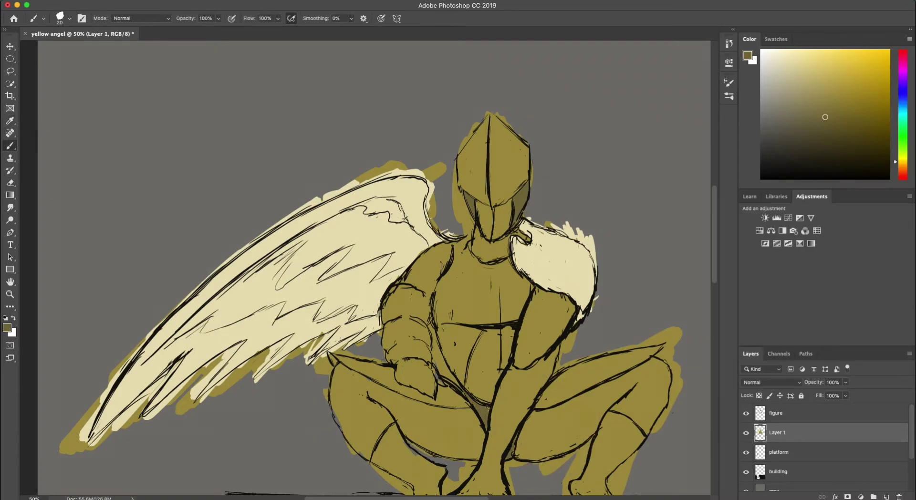
Paint both lower legs and feet dark olive as boots.
{"action": "scroll", "coordinate": [712, 232], "scroll_direction": "down", "scroll_amount": 5}
{"action": "mouse_move", "coordinate": [573, 369]}
{"action": "left_mouse_down"}
{"action": "mouse_move", "coordinate": [606, 382]}
{"action": "mouse_move", "coordinate": [591, 382]}
{"action": "mouse_move", "coordinate": [592, 330]}
{"action": "mouse_move", "coordinate": [602, 315]}
{"action": "mouse_move", "coordinate": [618, 346]}
{"action": "mouse_move", "coordinate": [635, 311]}
{"action": "mouse_move", "coordinate": [615, 321]}
{"action": "mouse_move", "coordinate": [638, 330]}
{"action": "left_mouse_up"}
{"action": "mouse_move", "coordinate": [401, 323]}
{"action": "left_mouse_down"}
{"action": "mouse_move", "coordinate": [434, 357]}
{"action": "mouse_move", "coordinate": [377, 337]}
{"action": "mouse_move", "coordinate": [390, 350]}
{"action": "mouse_move", "coordinate": [393, 315]}
{"action": "mouse_move", "coordinate": [415, 375]}
{"action": "mouse_move", "coordinate": [425, 379]}
{"action": "mouse_move", "coordinate": [417, 364]}
{"action": "mouse_move", "coordinate": [437, 364]}
{"action": "mouse_move", "coordinate": [409, 350]}
{"action": "mouse_move", "coordinate": [414, 344]}
{"action": "mouse_move", "coordinate": [430, 380]}
{"action": "left_mouse_up"}
{"action": "left_click", "coordinate": [382, 283], "text": "alt"}
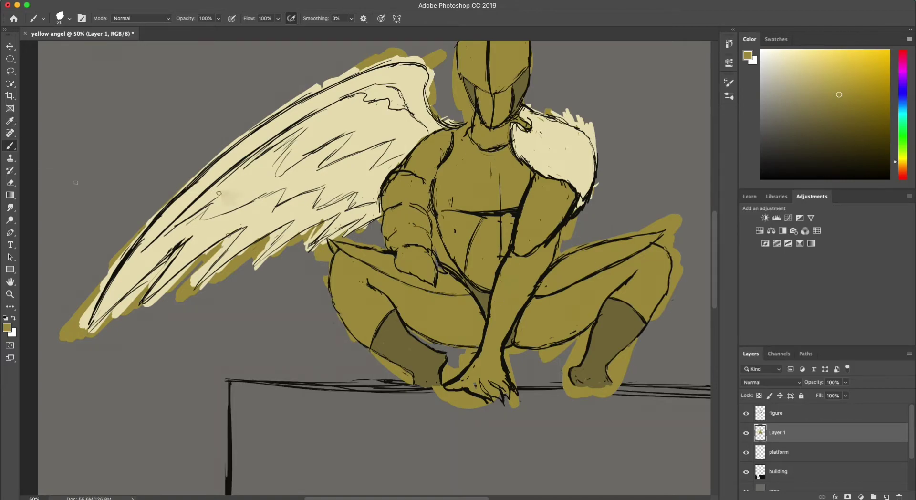
Resample the dark olive and paint the supporting forearm and hand, the resting hand and the neck.
{"action": "left_click", "coordinate": [484, 301], "text": "alt"}
{"action": "mouse_move", "coordinate": [492, 308]}
{"action": "left_mouse_down"}
{"action": "mouse_move", "coordinate": [477, 377]}
{"action": "mouse_move", "coordinate": [501, 375]}
{"action": "mouse_move", "coordinate": [490, 377]}
{"action": "mouse_move", "coordinate": [507, 333]}
{"action": "mouse_move", "coordinate": [495, 334]}
{"action": "mouse_move", "coordinate": [499, 368]}
{"action": "mouse_move", "coordinate": [453, 386]}
{"action": "mouse_move", "coordinate": [474, 386]}
{"action": "left_mouse_up"}
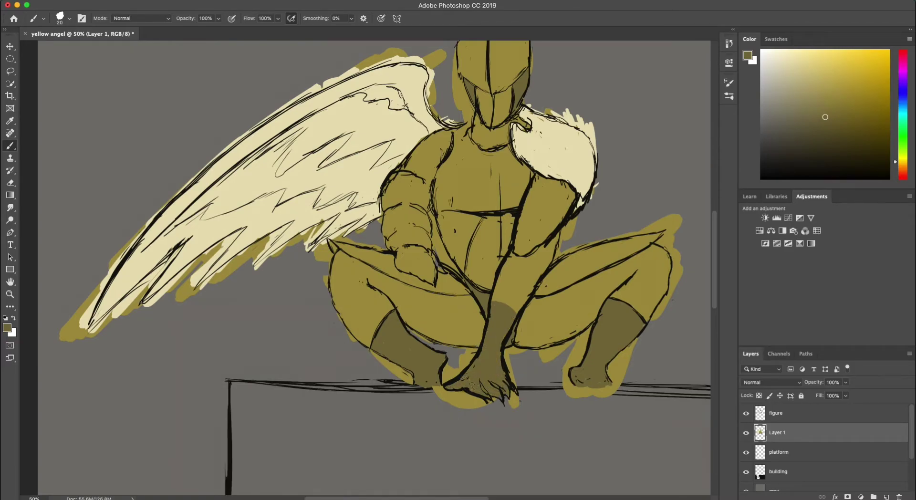
{"action": "mouse_move", "coordinate": [405, 255]}
{"action": "left_mouse_down"}
{"action": "mouse_move", "coordinate": [433, 257]}
{"action": "mouse_move", "coordinate": [415, 250]}
{"action": "mouse_move", "coordinate": [428, 282]}
{"action": "mouse_move", "coordinate": [401, 250]}
{"action": "mouse_move", "coordinate": [432, 283]}
{"action": "mouse_move", "coordinate": [430, 265]}
{"action": "mouse_move", "coordinate": [400, 230]}
{"action": "mouse_move", "coordinate": [425, 234]}
{"action": "mouse_move", "coordinate": [422, 252]}
{"action": "left_mouse_up"}
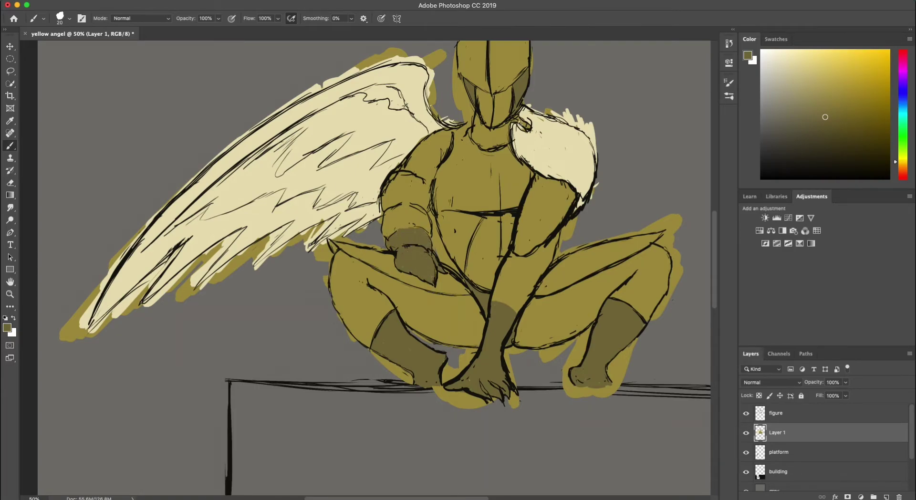
{"action": "left_click_drag", "start_coordinate": [501, 129], "coordinate": [498, 148]}
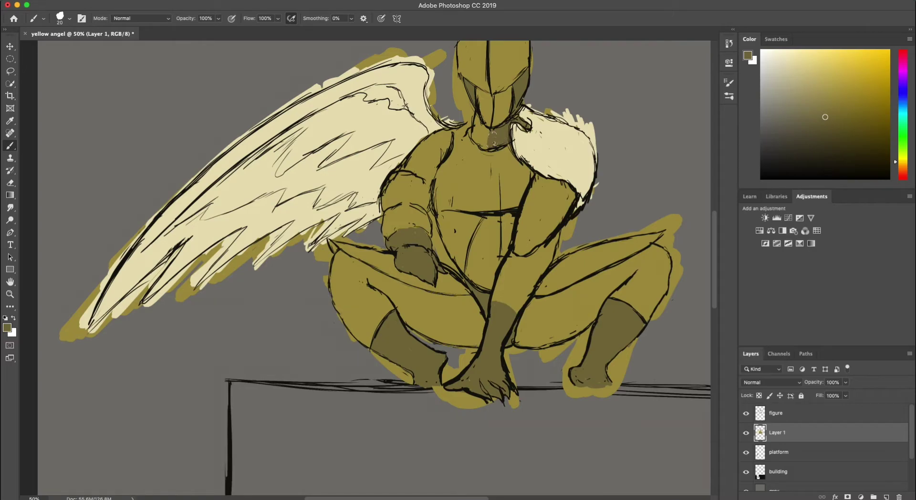
{"action": "left_click_drag", "start_coordinate": [530, 176], "coordinate": [533, 163]}
Erase the paint overspill around the angel's outline and rename the colour layer as angel layer.
{"action": "left_click", "coordinate": [10, 294]}
{"action": "left_click", "coordinate": [450, 270]}
{"action": "left_click", "coordinate": [450, 270]}
{"action": "left_click", "coordinate": [450, 270]}
{"action": "left_click", "coordinate": [450, 270]}
{"action": "left_click", "coordinate": [83, 1]}
{"action": "left_click", "coordinate": [89, 81]}
{"action": "left_click", "coordinate": [59, 18]}
{"action": "left_click_drag", "start_coordinate": [341, 218], "coordinate": [380, 207]}
{"action": "left_click", "coordinate": [10, 183]}
{"action": "left_click_drag", "start_coordinate": [296, 354], "coordinate": [306, 371]}
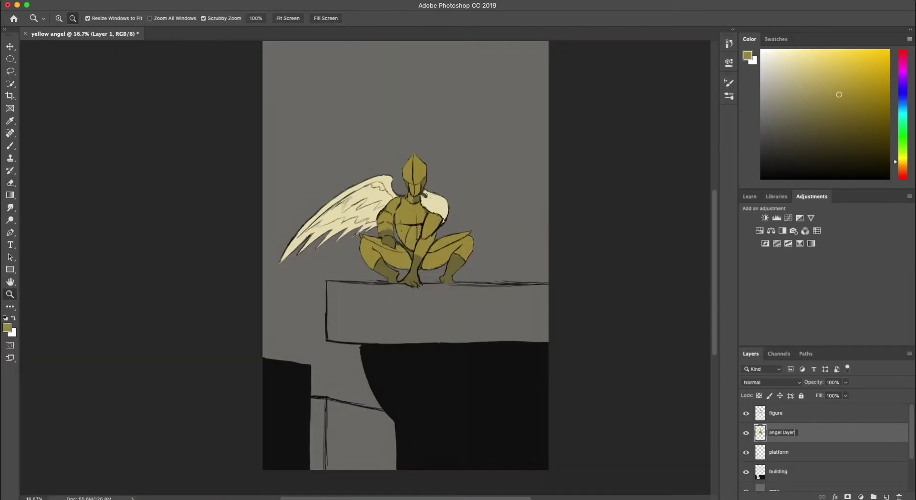
{"action": "key", "text": "Return"}
Fill the platform slab with light warm grey on a new layer directly beneath the platform layer.
{"action": "left_click", "coordinate": [779, 452]}
{"action": "left_click", "coordinate": [884, 496], "text": "super"}
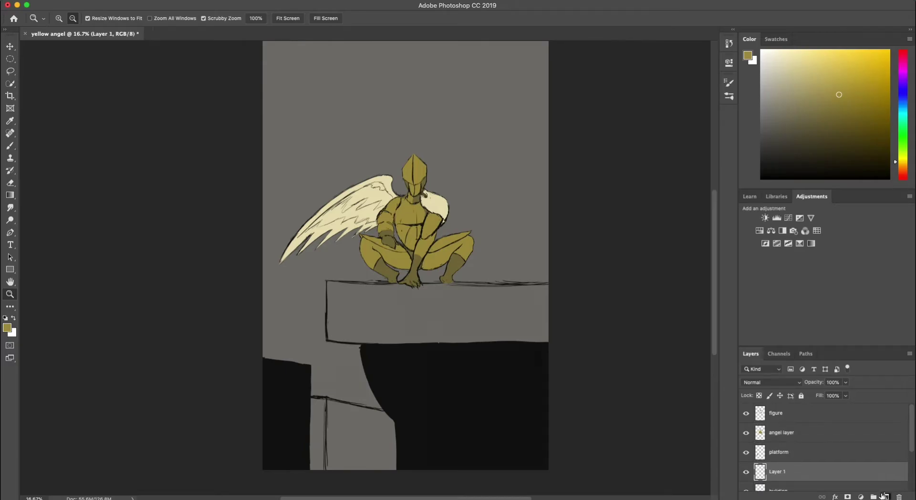
{"action": "left_click", "coordinate": [776, 83]}
{"action": "key", "text": "b"}
{"action": "left_click_drag", "start_coordinate": [333, 337], "coordinate": [330, 277]}
{"action": "mouse_move", "coordinate": [334, 309]}
{"action": "left_mouse_down"}
{"action": "mouse_move", "coordinate": [341, 358]}
{"action": "mouse_move", "coordinate": [359, 311]}
{"action": "mouse_move", "coordinate": [361, 327]}
{"action": "mouse_move", "coordinate": [338, 334]}
{"action": "left_mouse_up"}
{"action": "left_click", "coordinate": [775, 109]}
{"action": "mouse_move", "coordinate": [337, 292]}
{"action": "left_mouse_down"}
{"action": "mouse_move", "coordinate": [333, 341]}
{"action": "mouse_move", "coordinate": [334, 284]}
{"action": "left_mouse_up"}
{"action": "left_click", "coordinate": [768, 96]}
{"action": "left_click_drag", "start_coordinate": [338, 325], "coordinate": [336, 349]}
{"action": "left_click", "coordinate": [774, 82]}
{"action": "mouse_move", "coordinate": [337, 274]}
{"action": "left_mouse_down"}
{"action": "mouse_move", "coordinate": [329, 343]}
{"action": "mouse_move", "coordinate": [358, 286]}
{"action": "mouse_move", "coordinate": [354, 318]}
{"action": "mouse_move", "coordinate": [369, 358]}
{"action": "mouse_move", "coordinate": [368, 286]}
{"action": "mouse_move", "coordinate": [372, 334]}
{"action": "mouse_move", "coordinate": [406, 289]}
{"action": "mouse_move", "coordinate": [439, 285]}
{"action": "left_mouse_up"}
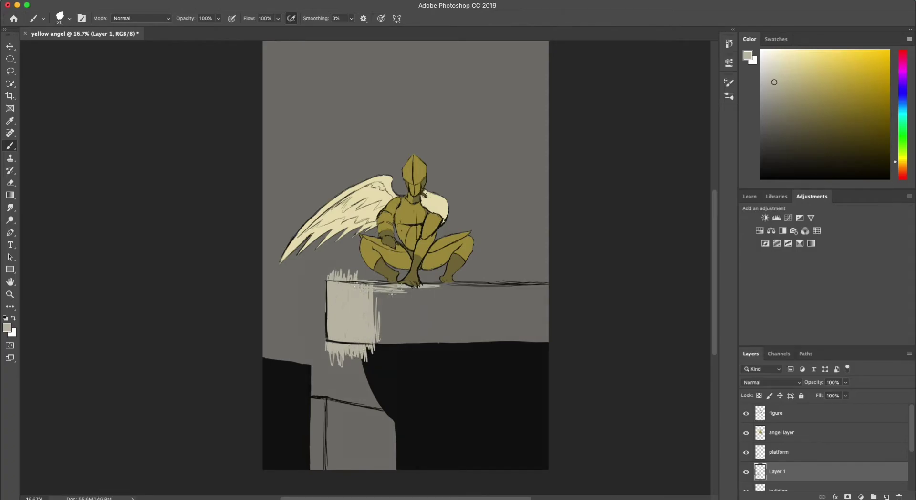
{"action": "mouse_move", "coordinate": [374, 286]}
{"action": "left_mouse_down"}
{"action": "mouse_move", "coordinate": [548, 287]}
{"action": "mouse_move", "coordinate": [410, 306]}
{"action": "mouse_move", "coordinate": [487, 306]}
{"action": "mouse_move", "coordinate": [377, 320]}
{"action": "mouse_move", "coordinate": [478, 338]}
{"action": "mouse_move", "coordinate": [420, 341]}
{"action": "mouse_move", "coordinate": [415, 327]}
{"action": "mouse_move", "coordinate": [520, 322]}
{"action": "mouse_move", "coordinate": [477, 324]}
{"action": "mouse_move", "coordinate": [499, 311]}
{"action": "left_mouse_up"}
Erase the light grey overspill along the slab's lower and upper edges.
{"action": "left_click", "coordinate": [10, 183]}
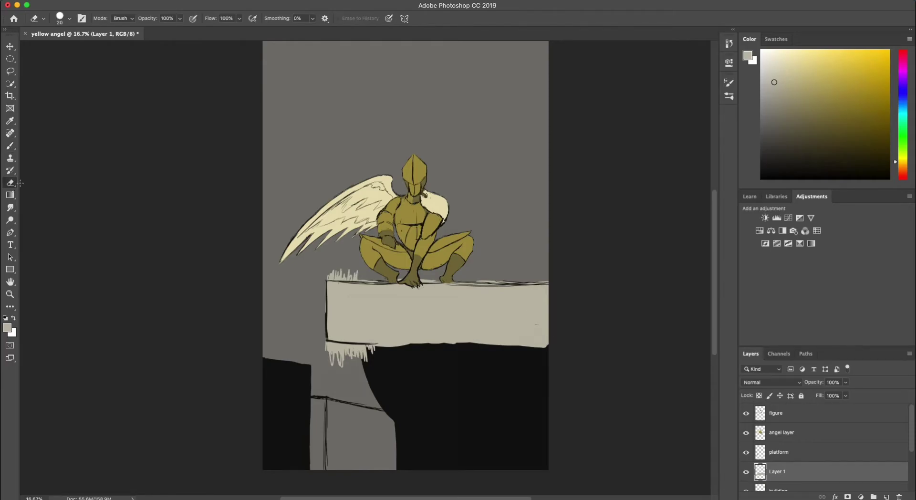
{"action": "mouse_move", "coordinate": [368, 351]}
{"action": "left_mouse_down"}
{"action": "mouse_move", "coordinate": [329, 348]}
{"action": "mouse_move", "coordinate": [353, 346]}
{"action": "mouse_move", "coordinate": [336, 359]}
{"action": "mouse_move", "coordinate": [358, 348]}
{"action": "mouse_move", "coordinate": [557, 345]}
{"action": "mouse_move", "coordinate": [476, 346]}
{"action": "left_mouse_up"}
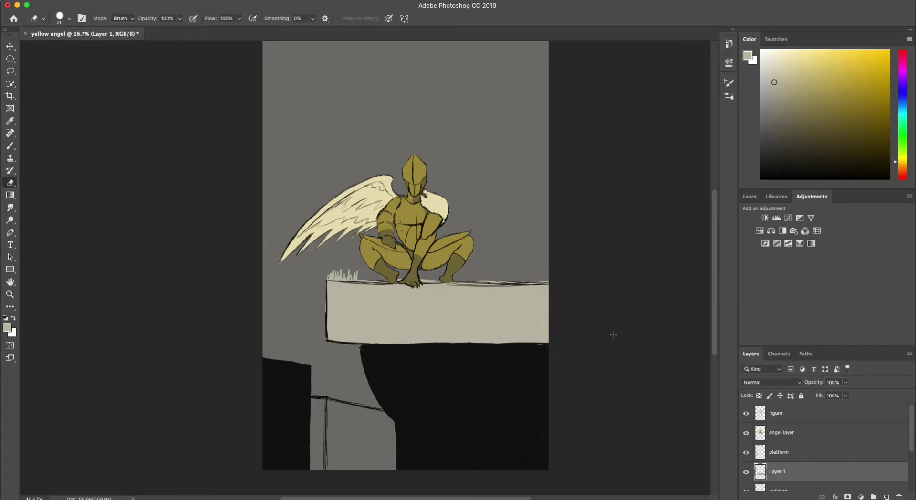
{"action": "left_click_drag", "start_coordinate": [328, 276], "coordinate": [379, 280]}
{"action": "left_click_drag", "start_coordinate": [437, 281], "coordinate": [535, 288]}
Repaint the slab in a darker medium grey and erase the overspill along its lower edge.
{"action": "key", "text": "b"}
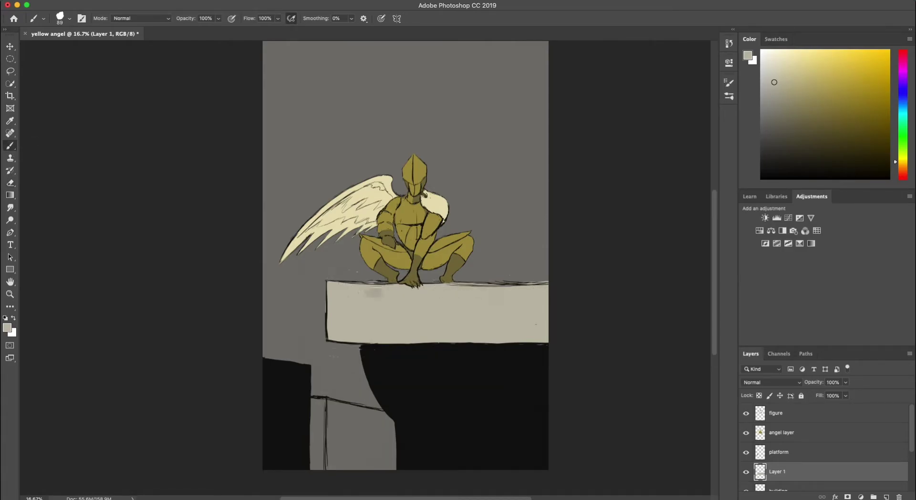
{"action": "key", "text": "e"}
{"action": "left_click", "coordinate": [770, 108]}
{"action": "left_click", "coordinate": [10, 145]}
{"action": "mouse_move", "coordinate": [354, 303]}
{"action": "left_mouse_down"}
{"action": "mouse_move", "coordinate": [320, 317]}
{"action": "mouse_move", "coordinate": [329, 285]}
{"action": "mouse_move", "coordinate": [561, 291]}
{"action": "mouse_move", "coordinate": [382, 301]}
{"action": "mouse_move", "coordinate": [335, 287]}
{"action": "mouse_move", "coordinate": [331, 319]}
{"action": "mouse_move", "coordinate": [354, 296]}
{"action": "mouse_move", "coordinate": [335, 335]}
{"action": "mouse_move", "coordinate": [405, 333]}
{"action": "mouse_move", "coordinate": [364, 311]}
{"action": "mouse_move", "coordinate": [339, 259]}
{"action": "mouse_move", "coordinate": [429, 295]}
{"action": "mouse_move", "coordinate": [398, 313]}
{"action": "mouse_move", "coordinate": [340, 324]}
{"action": "mouse_move", "coordinate": [341, 332]}
{"action": "mouse_move", "coordinate": [418, 338]}
{"action": "mouse_move", "coordinate": [429, 313]}
{"action": "mouse_move", "coordinate": [548, 311]}
{"action": "mouse_move", "coordinate": [418, 324]}
{"action": "mouse_move", "coordinate": [380, 342]}
{"action": "mouse_move", "coordinate": [537, 338]}
{"action": "mouse_move", "coordinate": [467, 329]}
{"action": "mouse_move", "coordinate": [531, 332]}
{"action": "mouse_move", "coordinate": [393, 340]}
{"action": "left_mouse_up"}
{"action": "left_click", "coordinate": [10, 182]}
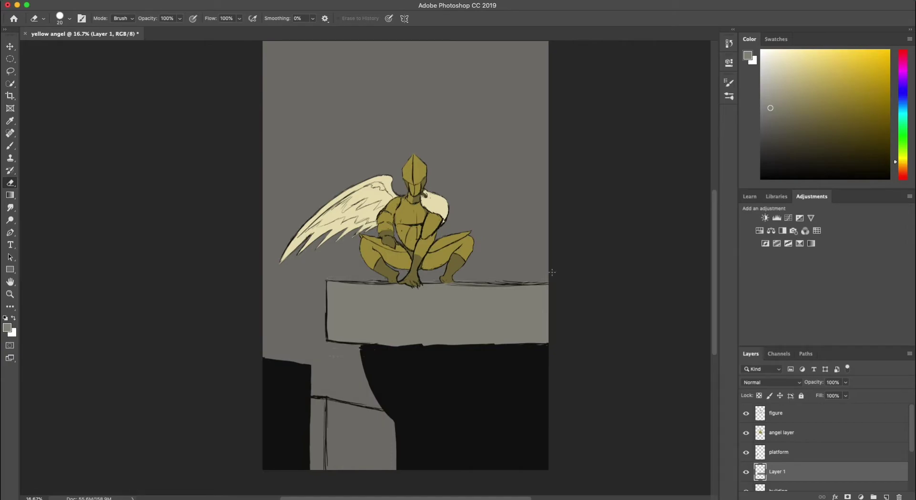
{"action": "mouse_move", "coordinate": [413, 345]}
{"action": "left_mouse_down"}
{"action": "mouse_move", "coordinate": [558, 344]}
{"action": "mouse_move", "coordinate": [362, 340]}
{"action": "left_mouse_up"}
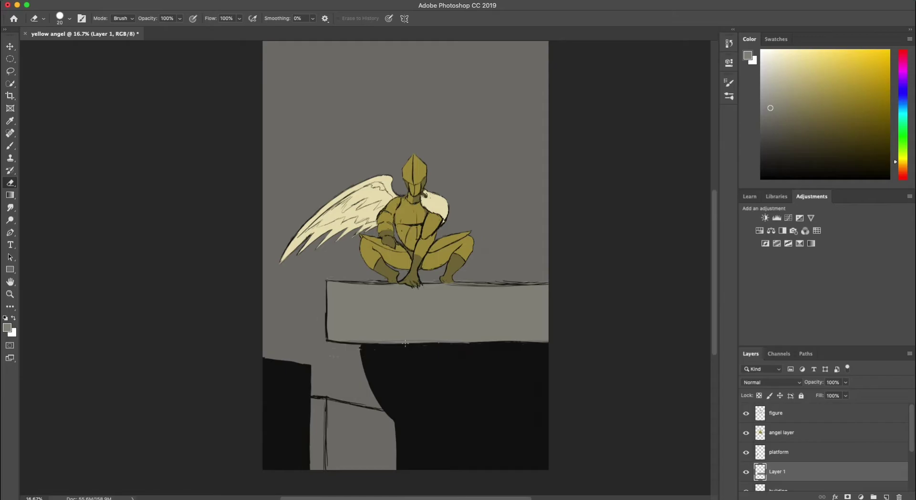
Rename the slab's colour layer as platform 2.
{"action": "left_click", "coordinate": [82, 0]}
{"action": "left_click", "coordinate": [93, 78]}
{"action": "key", "text": "BackSpace"}
{"action": "type", "text": "platform 2"}
{"action": "key", "text": "Return"}
Paint the low building's narrow side face in very dark olive on a new layer beneath the building layer.
{"action": "scroll", "coordinate": [911, 413], "scroll_direction": "down", "scroll_amount": 2}
{"action": "left_click", "coordinate": [783, 471]}
{"action": "left_click", "coordinate": [11, 121]}
{"action": "left_click", "coordinate": [310, 397]}
{"action": "left_click", "coordinate": [902, 157]}
{"action": "left_click", "coordinate": [781, 145]}
{"action": "left_click", "coordinate": [810, 166]}
{"action": "key", "text": "b"}
{"action": "mouse_move", "coordinate": [314, 469]}
{"action": "left_mouse_down"}
{"action": "mouse_move", "coordinate": [314, 420]}
{"action": "mouse_move", "coordinate": [322, 473]}
{"action": "mouse_move", "coordinate": [317, 397]}
{"action": "mouse_move", "coordinate": [322, 469]}
{"action": "left_mouse_up"}
Paint the low building's front face dark olive, clean up its roof edge with the Eraser and save the document.
{"action": "left_click_drag", "start_coordinate": [838, 166], "coordinate": [825, 147]}
{"action": "mouse_move", "coordinate": [333, 424]}
{"action": "left_mouse_down"}
{"action": "mouse_move", "coordinate": [327, 475]}
{"action": "mouse_move", "coordinate": [349, 420]}
{"action": "mouse_move", "coordinate": [374, 484]}
{"action": "mouse_move", "coordinate": [384, 415]}
{"action": "mouse_move", "coordinate": [368, 423]}
{"action": "mouse_move", "coordinate": [349, 408]}
{"action": "left_mouse_up"}
{"action": "left_click", "coordinate": [833, 160]}
{"action": "key", "text": "e"}
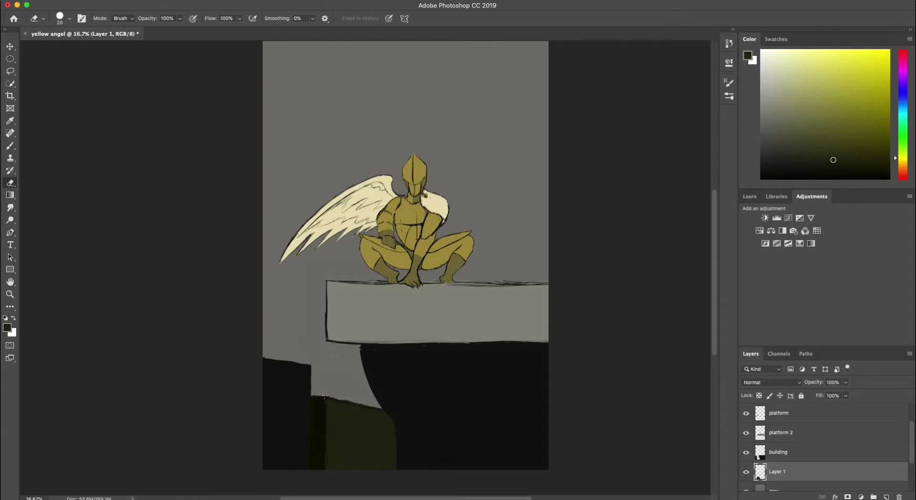
{"action": "left_click", "coordinate": [797, 167]}
{"action": "key", "text": "super+s"}
Lasso a tower body rising behind the leftmost building, paint it near-black and deselect.
{"action": "left_click", "coordinate": [770, 165]}
{"action": "key", "text": "l"}
{"action": "mouse_move", "coordinate": [276, 373]}
{"action": "left_mouse_down"}
{"action": "mouse_move", "coordinate": [278, 339]}
{"action": "mouse_move", "coordinate": [307, 340]}
{"action": "mouse_move", "coordinate": [305, 382]}
{"action": "left_mouse_up"}
{"action": "key", "text": "b"}
{"action": "mouse_move", "coordinate": [281, 340]}
{"action": "left_mouse_down"}
{"action": "mouse_move", "coordinate": [283, 375]}
{"action": "mouse_move", "coordinate": [300, 375]}
{"action": "left_mouse_up"}
{"action": "key", "text": "super+d"}
Lasso a pointed spire on top of the tower, paint it near-black and deselect.
{"action": "key", "text": "l"}
{"action": "mouse_move", "coordinate": [285, 332]}
{"action": "left_mouse_down"}
{"action": "mouse_move", "coordinate": [306, 341]}
{"action": "mouse_move", "coordinate": [278, 341]}
{"action": "left_mouse_up"}
{"action": "left_click", "coordinate": [10, 146]}
{"action": "mouse_move", "coordinate": [292, 313]}
{"action": "left_mouse_down"}
{"action": "mouse_move", "coordinate": [288, 367]}
{"action": "mouse_move", "coordinate": [294, 315]}
{"action": "left_mouse_up"}
{"action": "left_click", "coordinate": [10, 59]}
{"action": "left_click", "coordinate": [10, 71]}
{"action": "key", "text": "super+d"}
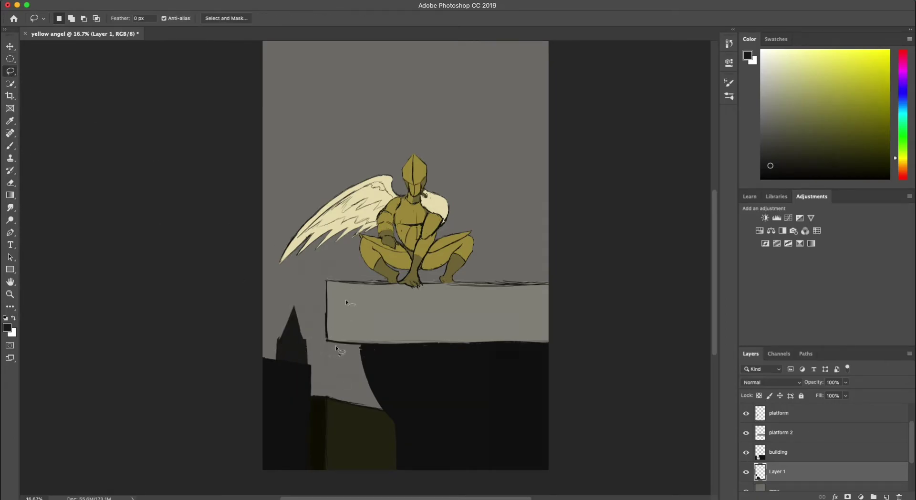
Lasso a rectangular block behind the low olive building, paint it near-black and drop the selection.
{"action": "mouse_move", "coordinate": [333, 413]}
{"action": "left_mouse_down"}
{"action": "mouse_move", "coordinate": [378, 380]}
{"action": "mouse_move", "coordinate": [330, 419]}
{"action": "left_mouse_up"}
{"action": "key", "text": "b"}
{"action": "left_click_drag", "start_coordinate": [337, 379], "coordinate": [344, 415]}
{"action": "mouse_move", "coordinate": [362, 389]}
{"action": "left_mouse_down"}
{"action": "mouse_move", "coordinate": [383, 386]}
{"action": "mouse_move", "coordinate": [395, 371]}
{"action": "left_mouse_up"}
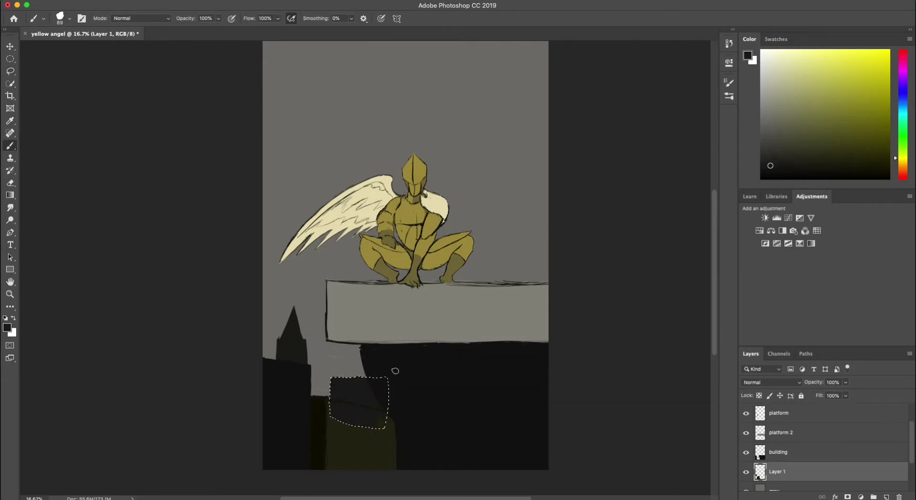
{"action": "left_click", "coordinate": [10, 72]}
{"action": "left_click", "coordinate": [282, 265]}
Even out the block's top edge and repaint the low building's olive face where the block overlaps it.
{"action": "left_click", "coordinate": [6, 185]}
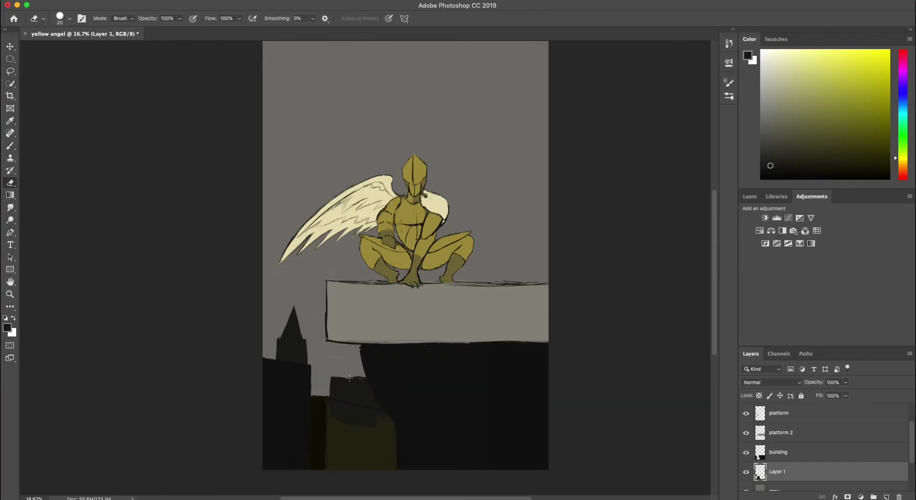
{"action": "key", "text": "b"}
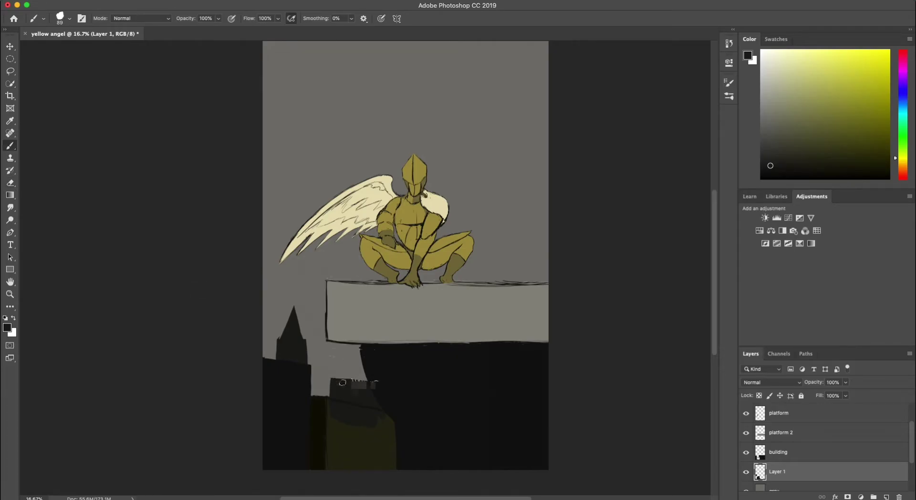
{"action": "left_click", "coordinate": [332, 414], "text": "alt"}
{"action": "mouse_move", "coordinate": [333, 413]}
{"action": "left_mouse_down"}
{"action": "mouse_move", "coordinate": [378, 416]}
{"action": "mouse_move", "coordinate": [331, 405]}
{"action": "mouse_move", "coordinate": [380, 414]}
{"action": "mouse_move", "coordinate": [365, 421]}
{"action": "mouse_move", "coordinate": [369, 409]}
{"action": "mouse_move", "coordinate": [356, 417]}
{"action": "mouse_move", "coordinate": [343, 403]}
{"action": "mouse_move", "coordinate": [352, 408]}
{"action": "mouse_move", "coordinate": [350, 361]}
{"action": "mouse_move", "coordinate": [375, 386]}
{"action": "mouse_move", "coordinate": [343, 375]}
{"action": "mouse_move", "coordinate": [366, 382]}
{"action": "mouse_move", "coordinate": [367, 337]}
{"action": "mouse_move", "coordinate": [341, 406]}
{"action": "mouse_move", "coordinate": [348, 387]}
{"action": "left_mouse_up"}
Lasso a taller step beside the block, fill it with the block's sampled near-black, and deselect.
{"action": "left_click", "coordinate": [10, 71]}
{"action": "left_click", "coordinate": [10, 146]}
{"action": "left_click", "coordinate": [10, 120]}
{"action": "left_click", "coordinate": [340, 396]}
{"action": "left_click", "coordinate": [10, 146]}
{"action": "key", "text": "e"}
{"action": "key", "text": "ctrl+d"}
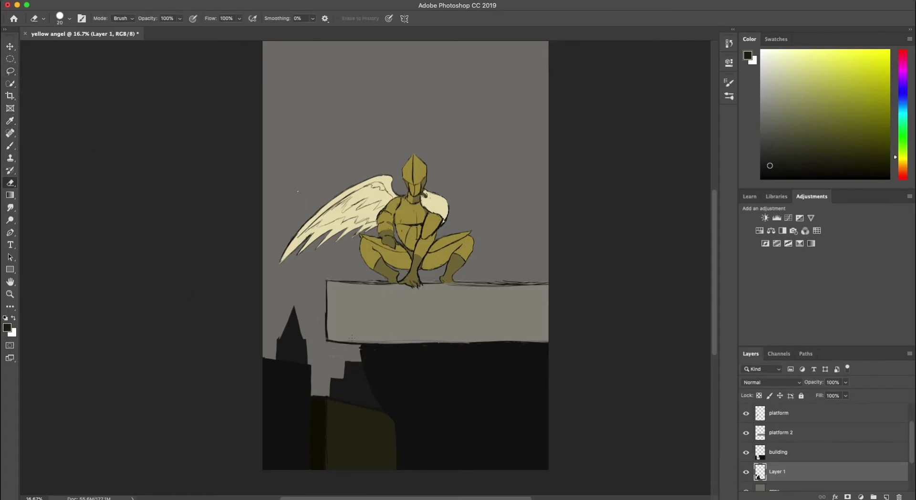
Draw thin bridge cables sweeping down from both sides of the tower with a size 23 brush.
{"action": "key", "text": "b"}
{"action": "left_click", "coordinate": [70, 18]}
{"action": "key", "text": "Return"}
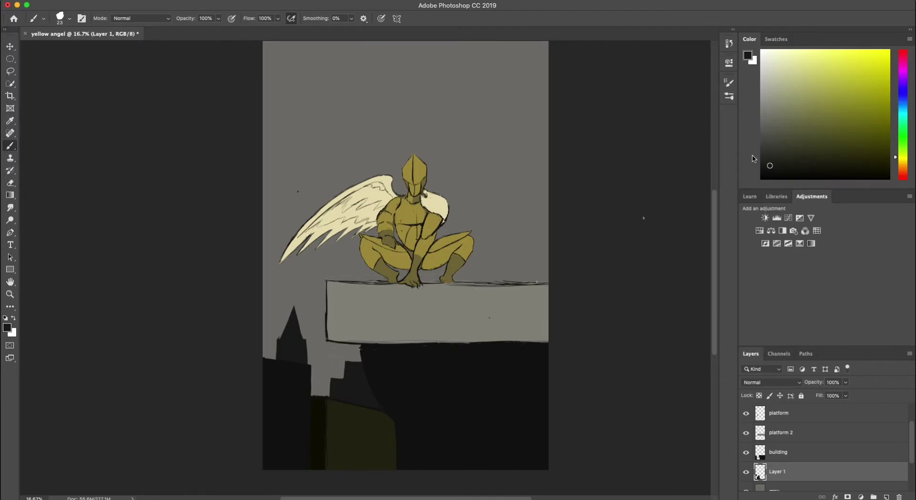
{"action": "key", "text": "ctrl+s"}
{"action": "key", "text": "super+Tab"}
{"action": "left_click", "coordinate": [297, 191]}
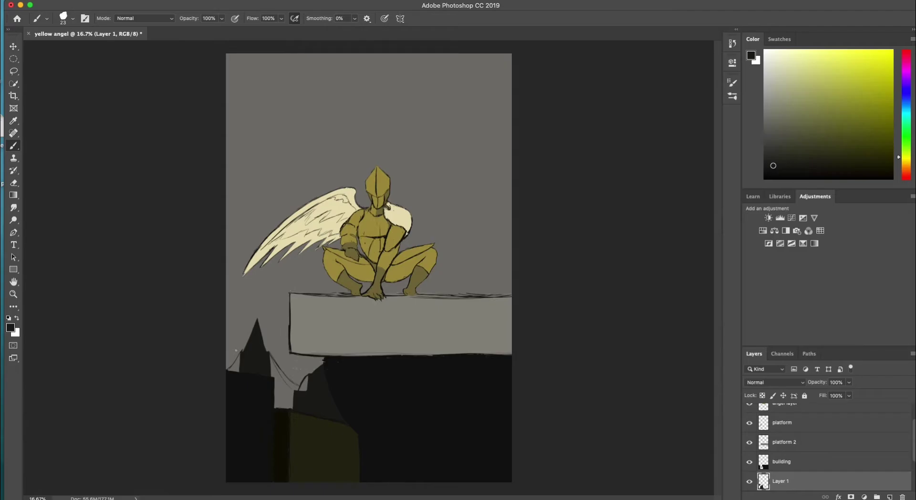
Rename the distant buildings' layer as way back.
{"action": "double_click", "coordinate": [785, 481]}
{"action": "type", "text": "way back"}
{"action": "key", "text": "Return"}
Add a new layer above the building layer and make a large circular selection in the sky behind the angel's head.
{"action": "left_click", "coordinate": [782, 423]}
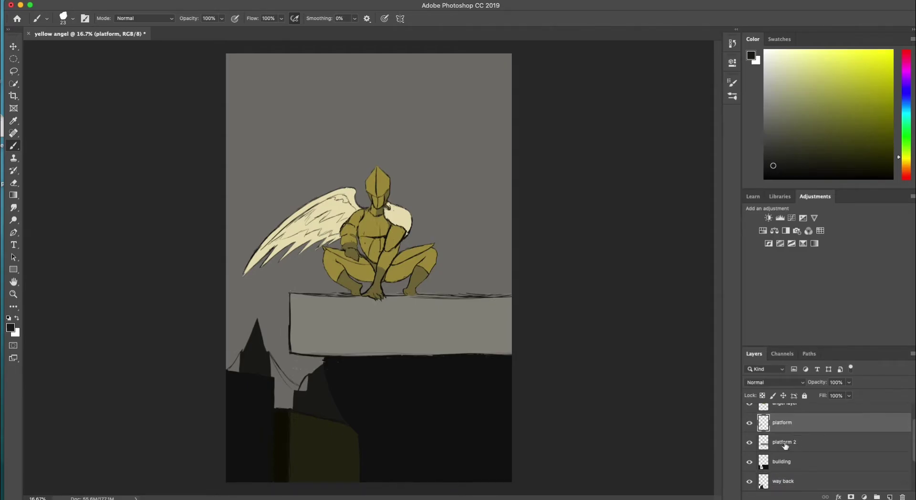
{"action": "left_click", "coordinate": [786, 444]}
{"action": "left_click", "coordinate": [787, 461]}
{"action": "left_click", "coordinate": [890, 497]}
{"action": "left_click", "coordinate": [14, 58]}
{"action": "left_click_drag", "start_coordinate": [316, 121], "coordinate": [454, 251]}
{"action": "mouse_move", "coordinate": [378, 150]}
{"action": "left_mouse_down"}
{"action": "mouse_move", "coordinate": [325, 113]}
{"action": "mouse_move", "coordinate": [294, 201]}
{"action": "mouse_move", "coordinate": [313, 161]}
{"action": "mouse_move", "coordinate": [317, 119]}
{"action": "mouse_move", "coordinate": [308, 96]}
{"action": "mouse_move", "coordinate": [336, 124]}
{"action": "mouse_move", "coordinate": [370, 191]}
{"action": "mouse_move", "coordinate": [392, 191]}
{"action": "left_mouse_up"}
Fill the circular selection with off-white using a larger brush to form a moon.
{"action": "left_click", "coordinate": [772, 84]}
{"action": "left_click", "coordinate": [13, 146]}
{"action": "left_click", "coordinate": [68, 19]}
{"action": "left_click", "coordinate": [770, 62]}
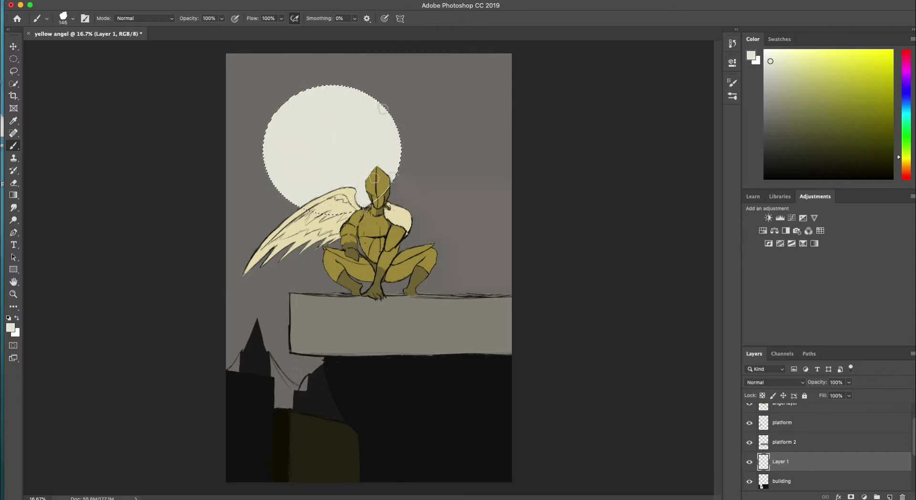
Shade the moon's left and lower side in grey and smudge it into the off-white.
{"action": "left_click", "coordinate": [772, 95]}
{"action": "mouse_move", "coordinate": [268, 143]}
{"action": "left_mouse_down"}
{"action": "mouse_move", "coordinate": [288, 207]}
{"action": "mouse_move", "coordinate": [290, 146]}
{"action": "mouse_move", "coordinate": [334, 201]}
{"action": "left_mouse_up"}
{"action": "left_click", "coordinate": [14, 207]}
{"action": "mouse_move", "coordinate": [312, 93]}
{"action": "left_mouse_down"}
{"action": "mouse_move", "coordinate": [300, 146]}
{"action": "mouse_move", "coordinate": [308, 131]}
{"action": "mouse_move", "coordinate": [321, 175]}
{"action": "mouse_move", "coordinate": [347, 194]}
{"action": "mouse_move", "coordinate": [323, 190]}
{"action": "mouse_move", "coordinate": [341, 196]}
{"action": "mouse_move", "coordinate": [322, 155]}
{"action": "mouse_move", "coordinate": [364, 205]}
{"action": "mouse_move", "coordinate": [350, 163]}
{"action": "mouse_move", "coordinate": [331, 153]}
{"action": "left_mouse_up"}
Repaint the moon's right side in its sampled off-white and smudge the shading along its left edge.
{"action": "left_click", "coordinate": [13, 146]}
{"action": "left_click", "coordinate": [334, 95], "text": "alt"}
{"action": "mouse_move", "coordinate": [346, 95]}
{"action": "left_mouse_down"}
{"action": "mouse_move", "coordinate": [321, 94]}
{"action": "mouse_move", "coordinate": [346, 157]}
{"action": "mouse_move", "coordinate": [382, 175]}
{"action": "left_mouse_up"}
{"action": "key", "text": "r"}
{"action": "mouse_move", "coordinate": [272, 119]}
{"action": "left_mouse_down"}
{"action": "mouse_move", "coordinate": [270, 162]}
{"action": "mouse_move", "coordinate": [299, 104]}
{"action": "mouse_move", "coordinate": [289, 141]}
{"action": "left_mouse_up"}
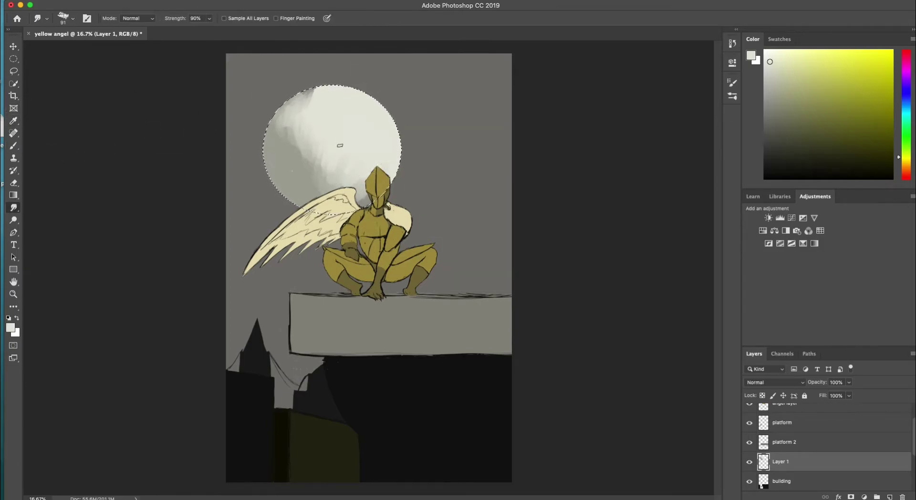
Deselect the painted moon and rename its layer moon.
{"action": "key", "text": "ctrl+d"}
{"action": "key", "text": "l"}
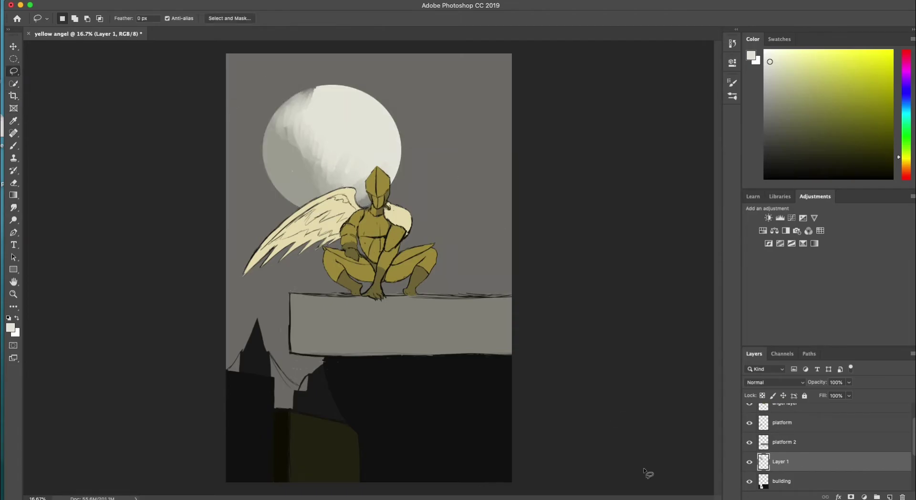
{"action": "double_click", "coordinate": [781, 461]}
{"action": "type", "text": "moon"}
{"action": "key", "text": "Return"}
Add a new layer above the platform layer and paint a pale olive-green light strip along the platform's lower edge.
{"action": "left_click", "coordinate": [888, 497]}
{"action": "left_click", "coordinate": [787, 70]}
{"action": "key", "text": "b"}
{"action": "left_click", "coordinate": [63, 19]}
{"action": "mouse_move", "coordinate": [511, 354]}
{"action": "left_mouse_down"}
{"action": "mouse_move", "coordinate": [334, 357]}
{"action": "mouse_move", "coordinate": [405, 358]}
{"action": "left_mouse_up"}
{"action": "left_click", "coordinate": [498, 354], "text": "alt"}
{"action": "mouse_move", "coordinate": [292, 355]}
{"action": "left_mouse_down"}
{"action": "mouse_move", "coordinate": [502, 358]}
{"action": "mouse_move", "coordinate": [423, 354]}
{"action": "left_mouse_up"}
{"action": "left_click", "coordinate": [792, 95]}
{"action": "left_click_drag", "start_coordinate": [293, 355], "coordinate": [419, 358]}
{"action": "key", "text": "ctrl+z"}
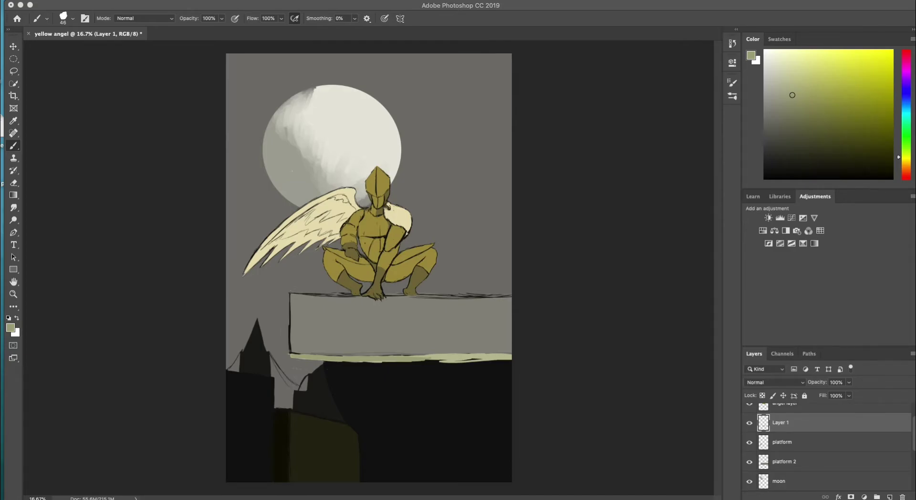
Erase along the upper and lower edges of the light strip to make it thinner and cleaner.
{"action": "key", "text": "e"}
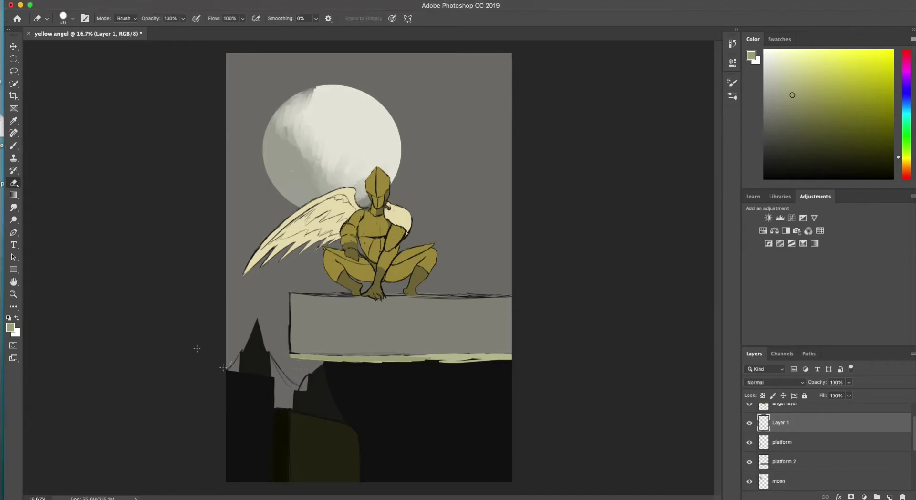
{"action": "left_click_drag", "start_coordinate": [330, 363], "coordinate": [511, 359]}
{"action": "left_click_drag", "start_coordinate": [438, 362], "coordinate": [494, 359]}
{"action": "left_click_drag", "start_coordinate": [300, 358], "coordinate": [352, 362]}
{"action": "left_click_drag", "start_coordinate": [457, 353], "coordinate": [479, 353]}
{"action": "left_click_drag", "start_coordinate": [346, 354], "coordinate": [408, 356]}
{"action": "left_click_drag", "start_coordinate": [339, 357], "coordinate": [492, 354]}
Try painting a greyish-brown edge light down the curved left side of the large dark building.
{"action": "left_click", "coordinate": [20, 145]}
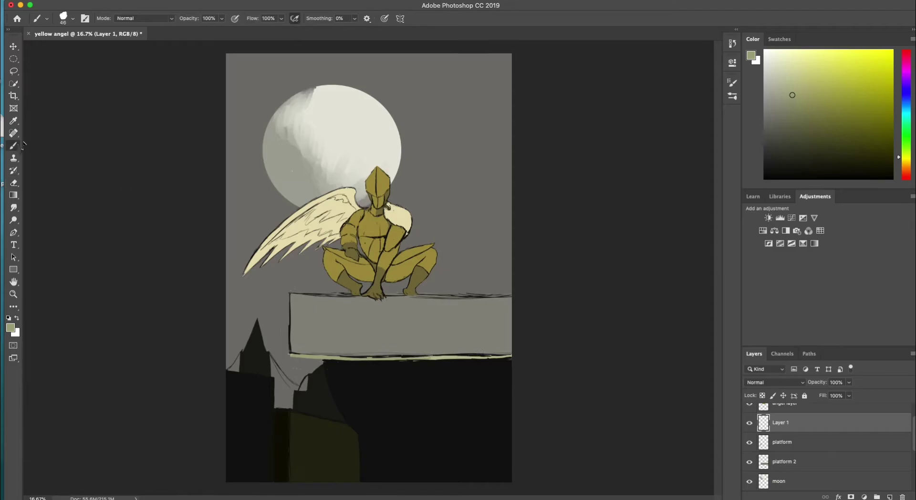
{"action": "key", "text": "e"}
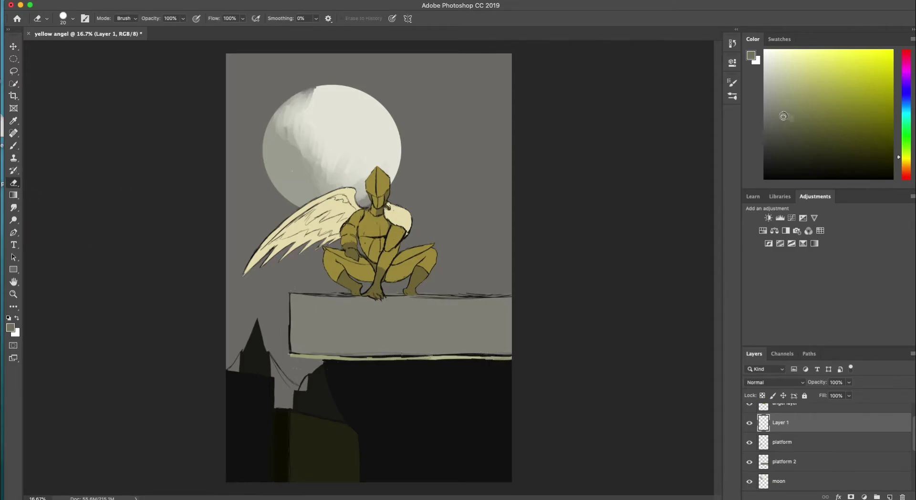
{"action": "key", "text": "b"}
{"action": "left_click_drag", "start_coordinate": [303, 360], "coordinate": [354, 432]}
{"action": "left_click", "coordinate": [324, 396], "text": "alt"}
{"action": "left_click_drag", "start_coordinate": [318, 390], "coordinate": [357, 434]}
{"action": "left_click_drag", "start_coordinate": [301, 361], "coordinate": [359, 439]}
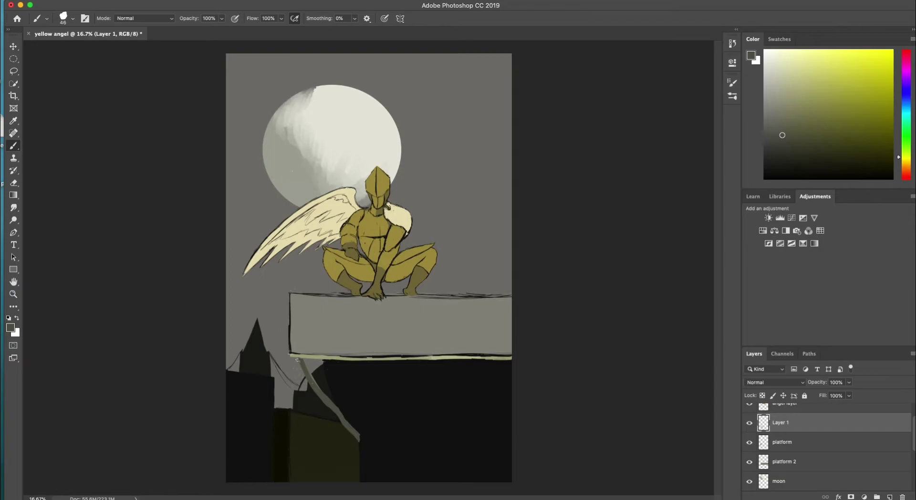
{"action": "mouse_move", "coordinate": [305, 371]}
{"action": "left_mouse_down"}
{"action": "mouse_move", "coordinate": [349, 426]}
{"action": "mouse_move", "coordinate": [302, 362]}
{"action": "mouse_move", "coordinate": [323, 421]}
{"action": "mouse_move", "coordinate": [356, 449]}
{"action": "mouse_move", "coordinate": [349, 464]}
{"action": "mouse_move", "coordinate": [364, 463]}
{"action": "left_mouse_up"}
Try a darker grey for the building's curved edge light, and erase the strokes along that edge.
{"action": "left_click", "coordinate": [107, 1]}
{"action": "left_click", "coordinate": [111, 5]}
{"action": "left_click", "coordinate": [107, 1]}
{"action": "left_click", "coordinate": [110, 6]}
{"action": "left_click", "coordinate": [13, 183]}
{"action": "left_click", "coordinate": [13, 146]}
{"action": "left_click", "coordinate": [780, 155]}
{"action": "left_click_drag", "start_coordinate": [302, 385], "coordinate": [327, 433]}
{"action": "left_click", "coordinate": [13, 182]}
{"action": "mouse_move", "coordinate": [360, 460]}
{"action": "left_mouse_down"}
{"action": "mouse_move", "coordinate": [305, 364]}
{"action": "mouse_move", "coordinate": [304, 384]}
{"action": "mouse_move", "coordinate": [307, 374]}
{"action": "left_mouse_up"}
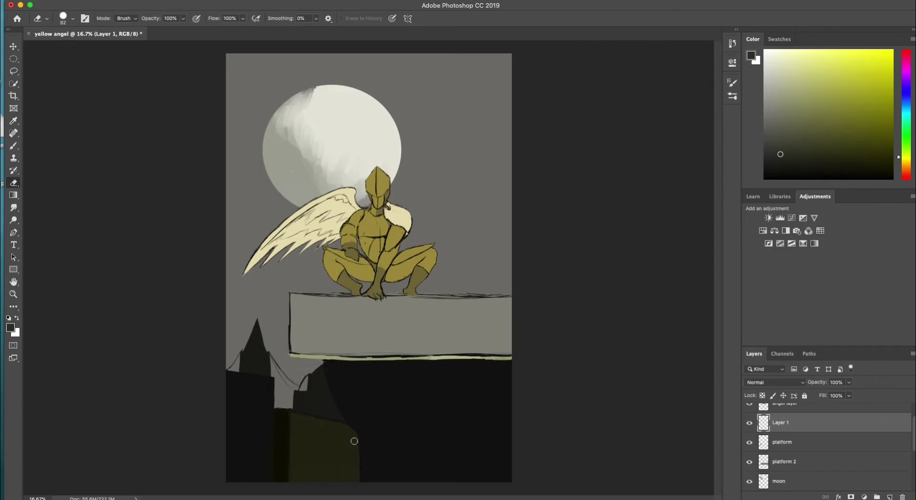
Select a rectangle at the base of the large dark building and fill it with pale yellow-green, then deselect.
{"action": "left_click_drag", "start_coordinate": [797, 91], "coordinate": [858, 75]}
{"action": "left_click", "coordinate": [13, 60]}
{"action": "left_click", "coordinate": [45, 58]}
{"action": "mouse_move", "coordinate": [404, 421]}
{"action": "left_mouse_down"}
{"action": "mouse_move", "coordinate": [505, 489]}
{"action": "mouse_move", "coordinate": [406, 479]}
{"action": "mouse_move", "coordinate": [421, 432]}
{"action": "mouse_move", "coordinate": [473, 432]}
{"action": "mouse_move", "coordinate": [501, 458]}
{"action": "left_mouse_up"}
{"action": "left_click", "coordinate": [14, 146]}
{"action": "left_click", "coordinate": [806, 75]}
{"action": "left_click", "coordinate": [13, 59]}
{"action": "left_click", "coordinate": [145, 145]}
{"action": "key", "text": "Return"}
Cut a narrow vertical gap through the yellow-green rectangle to split it into two windows, and clean the gap's edges with a smaller eraser.
{"action": "left_click_drag", "start_coordinate": [450, 420], "coordinate": [461, 483]}
{"action": "key", "text": "e"}
{"action": "left_click_drag", "start_coordinate": [454, 422], "coordinate": [455, 482]}
{"action": "left_click", "coordinate": [13, 58]}
{"action": "left_click", "coordinate": [442, 413]}
{"action": "left_click", "coordinate": [14, 146]}
{"action": "left_click", "coordinate": [13, 183]}
{"action": "left_click", "coordinate": [73, 18]}
{"action": "left_click", "coordinate": [66, 49]}
{"action": "key", "text": "Return"}
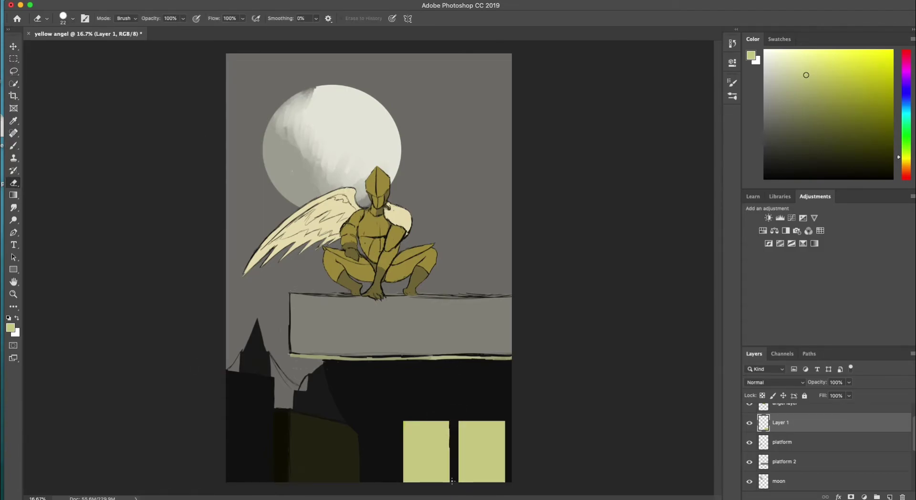
Fill a rectangular lit window in the same yellow-green at the bottom of the leftmost building.
{"action": "left_click", "coordinate": [95, 85]}
{"action": "left_click", "coordinate": [13, 59]}
{"action": "left_click_drag", "start_coordinate": [226, 482], "coordinate": [261, 432]}
{"action": "key", "text": "alt+BackSpace"}
{"action": "key", "text": "ctrl+d"}
{"action": "key", "text": "b"}
{"action": "left_click", "coordinate": [63, 18]}
{"action": "left_click", "coordinate": [70, 48]}
{"action": "key", "text": "Return"}
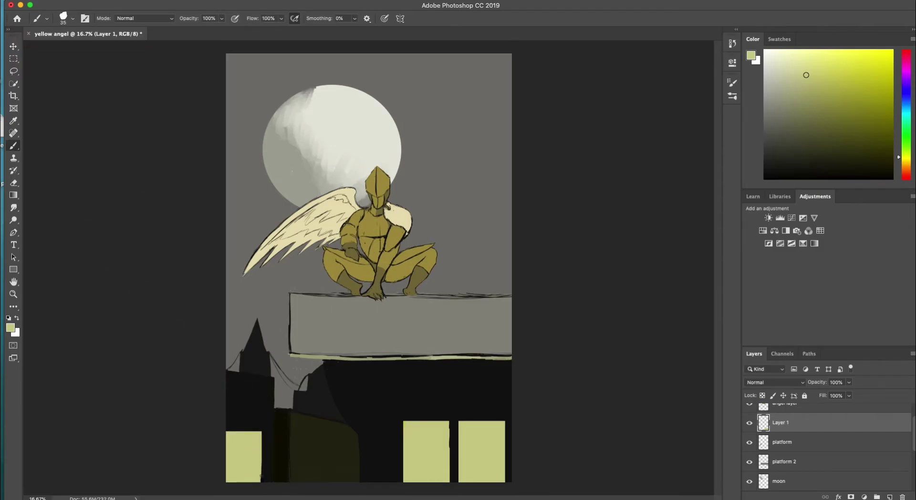
{"action": "left_click", "coordinate": [14, 59]}
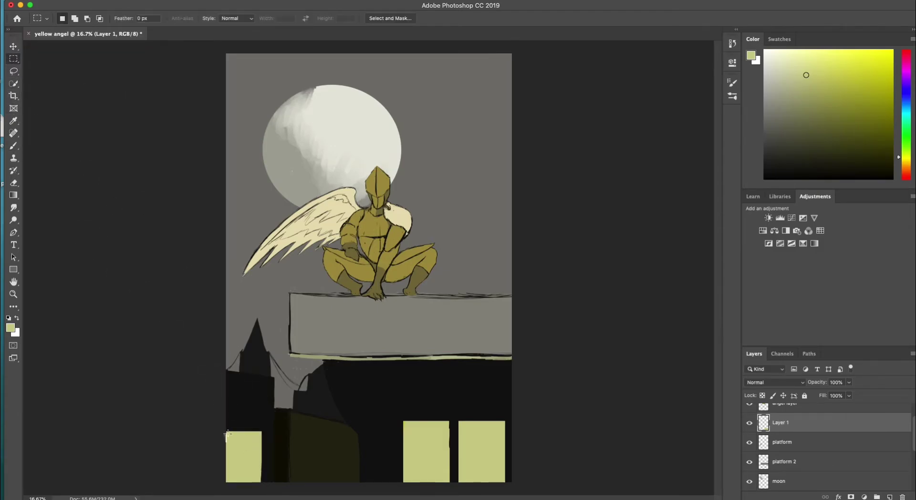
{"action": "left_click_drag", "start_coordinate": [227, 474], "coordinate": [260, 470]}
Paint a row of small yellow-green windows on the olive building, start a row below it, and trim the upper windows.
{"action": "left_click", "coordinate": [13, 145]}
{"action": "left_click_drag", "start_coordinate": [301, 437], "coordinate": [301, 443]}
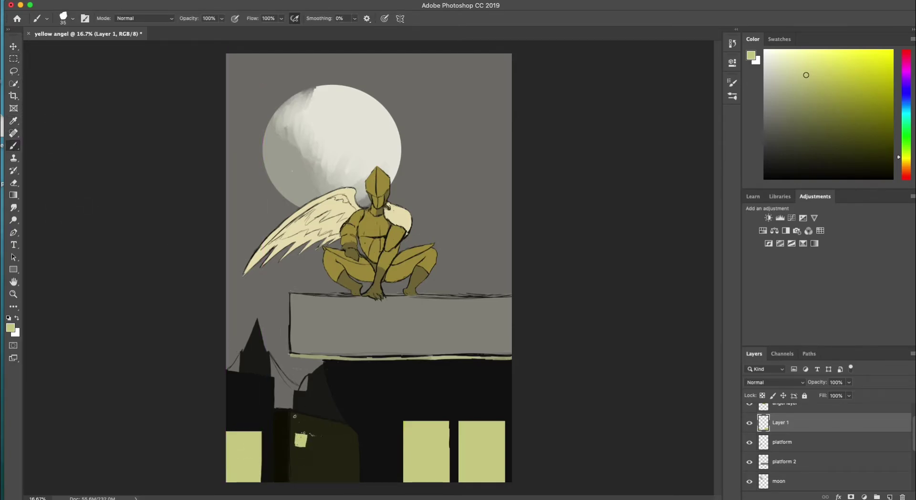
{"action": "mouse_move", "coordinate": [315, 435]}
{"action": "left_mouse_down"}
{"action": "mouse_move", "coordinate": [320, 446]}
{"action": "mouse_move", "coordinate": [317, 436]}
{"action": "mouse_move", "coordinate": [341, 447]}
{"action": "mouse_move", "coordinate": [351, 430]}
{"action": "left_mouse_up"}
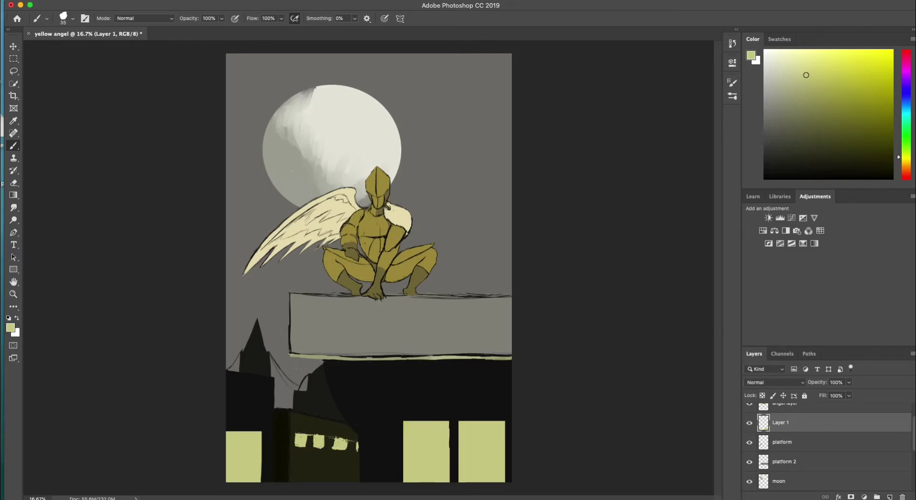
{"action": "mouse_move", "coordinate": [306, 466]}
{"action": "left_mouse_down"}
{"action": "mouse_move", "coordinate": [293, 475]}
{"action": "mouse_move", "coordinate": [303, 467]}
{"action": "left_mouse_up"}
{"action": "key", "text": "e"}
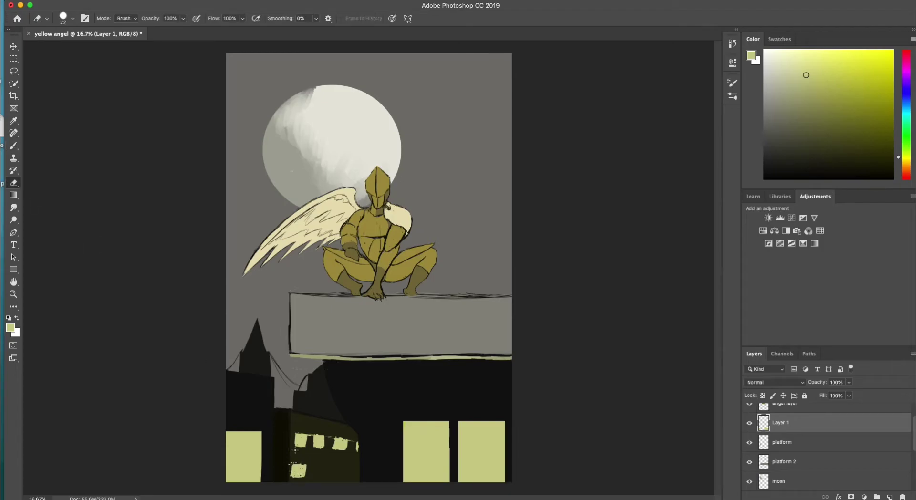
{"action": "left_click_drag", "start_coordinate": [296, 433], "coordinate": [356, 442]}
Finish the lower row of small windows on the olive building and trim them with the eraser.
{"action": "key", "text": "b"}
{"action": "left_click_drag", "start_coordinate": [314, 470], "coordinate": [337, 475]}
{"action": "key", "text": "e"}
{"action": "key", "text": "b"}
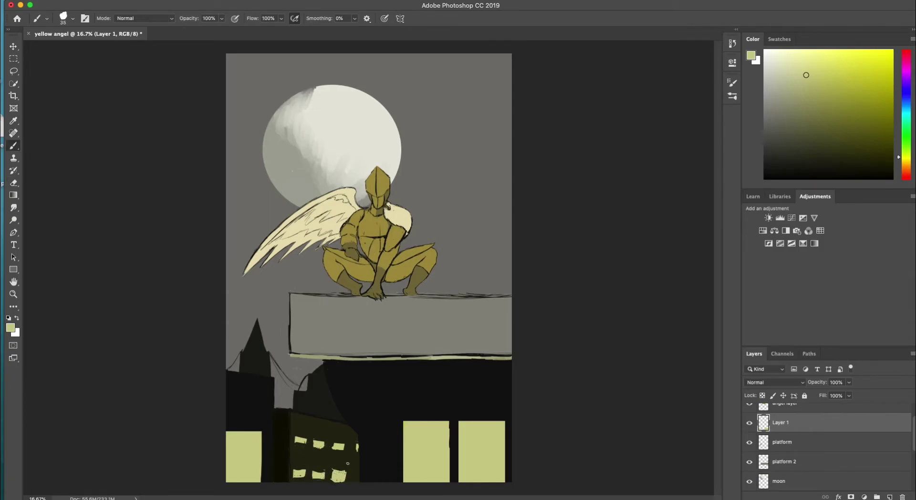
{"action": "left_click", "coordinate": [13, 182]}
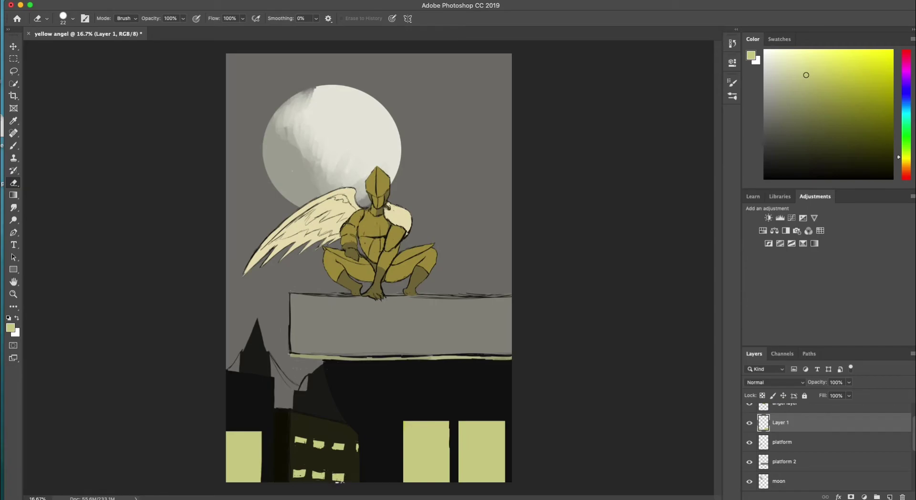
Paint narrow lit windows on the spired tower and the dark building behind the olive one, thinning them with the eraser.
{"action": "left_click", "coordinate": [12, 147]}
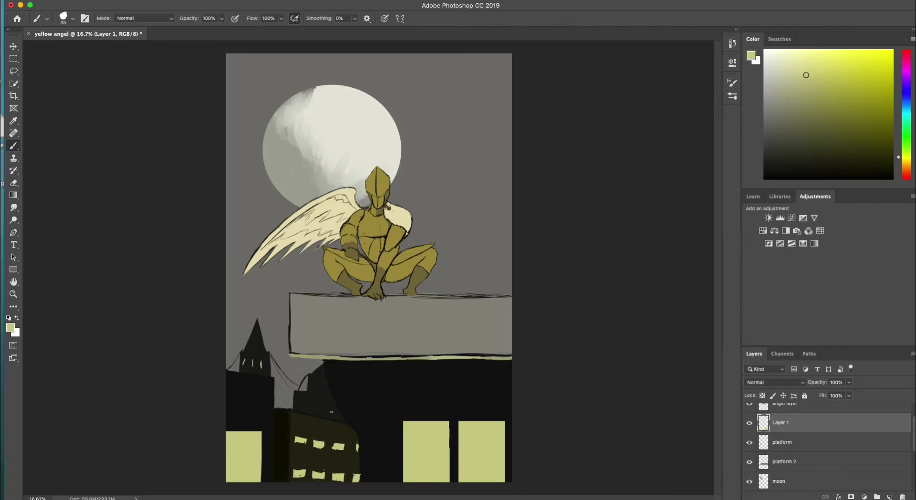
{"action": "key", "text": "e"}
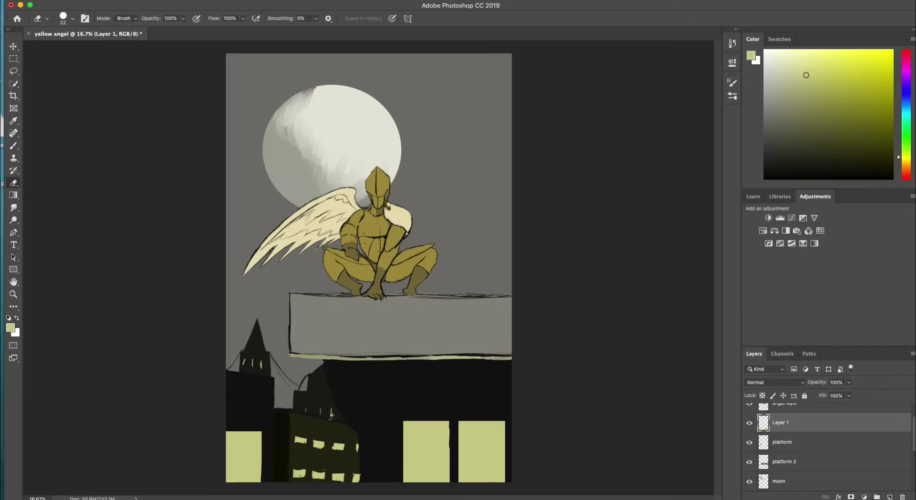
{"action": "key", "text": "b"}
{"action": "key", "text": "e"}
{"action": "left_click", "coordinate": [328, 409]}
{"action": "left_click", "coordinate": [13, 145]}
Toggle the window layer's visibility to check it, rename it lights, and save the document.
{"action": "left_click", "coordinate": [749, 423]}
{"action": "left_click", "coordinate": [750, 422]}
{"action": "double_click", "coordinate": [781, 422]}
{"action": "type", "text": "lights"}
{"action": "key", "text": "Return"}
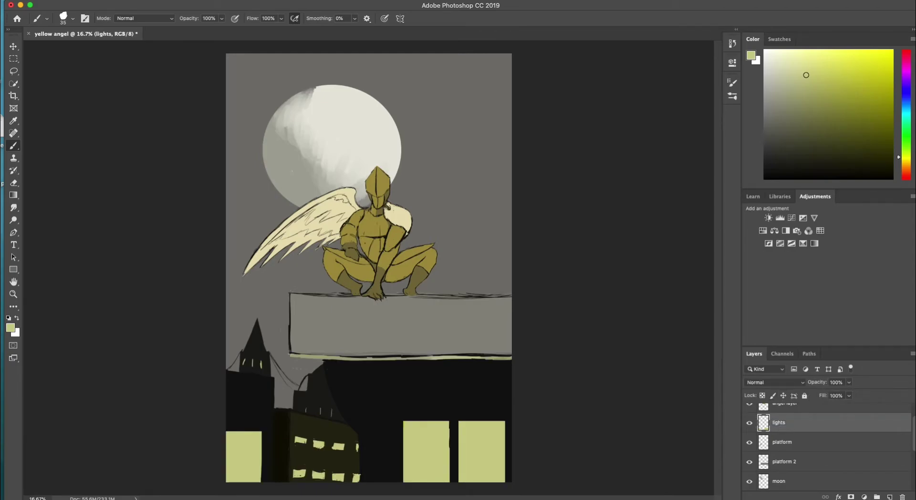
{"action": "key", "text": "ctrl+s"}
{"action": "scroll", "coordinate": [889, 417], "scroll_direction": "up", "scroll_amount": 2}
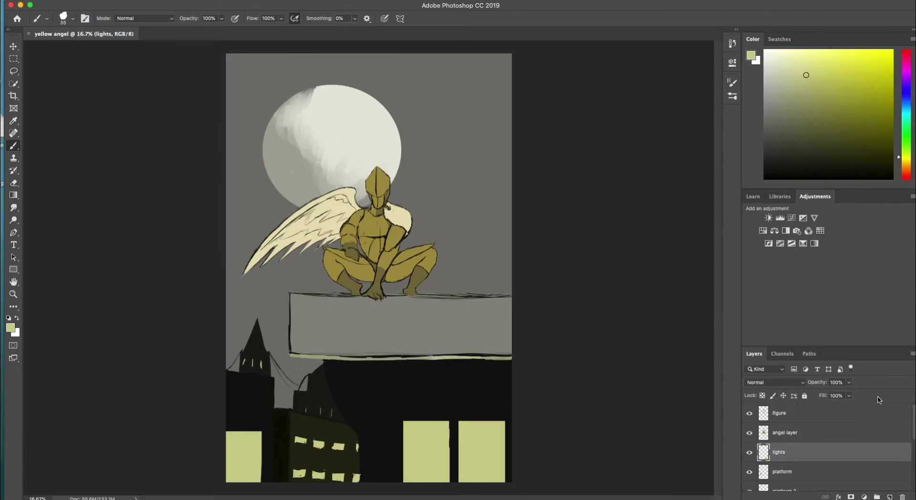
{"action": "left_click", "coordinate": [799, 437]}
{"action": "key", "text": "i"}
{"action": "left_click", "coordinate": [375, 198]}
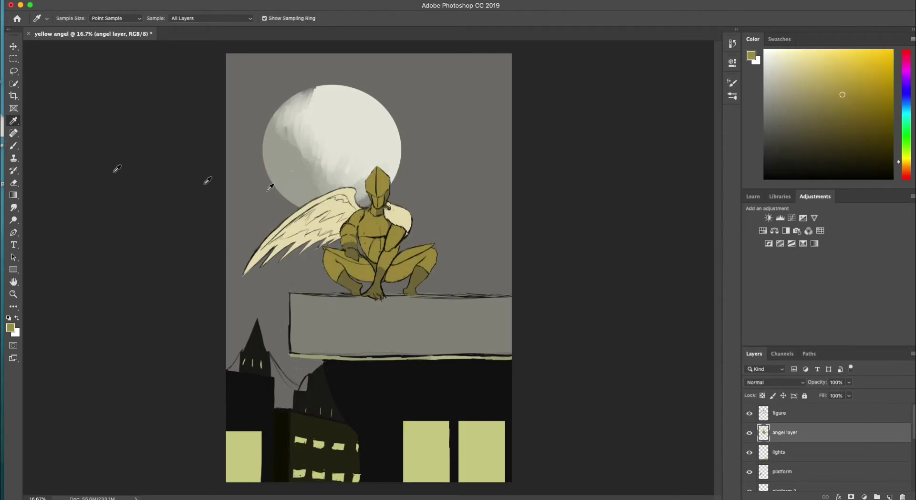
{"action": "left_click", "coordinate": [14, 145]}
Add a new layer above the figure layer and name it touches.
{"action": "left_click", "coordinate": [13, 294]}
{"action": "left_click", "coordinate": [372, 232]}
{"action": "left_click", "coordinate": [371, 231]}
{"action": "left_click", "coordinate": [372, 232]}
{"action": "left_click", "coordinate": [372, 232]}
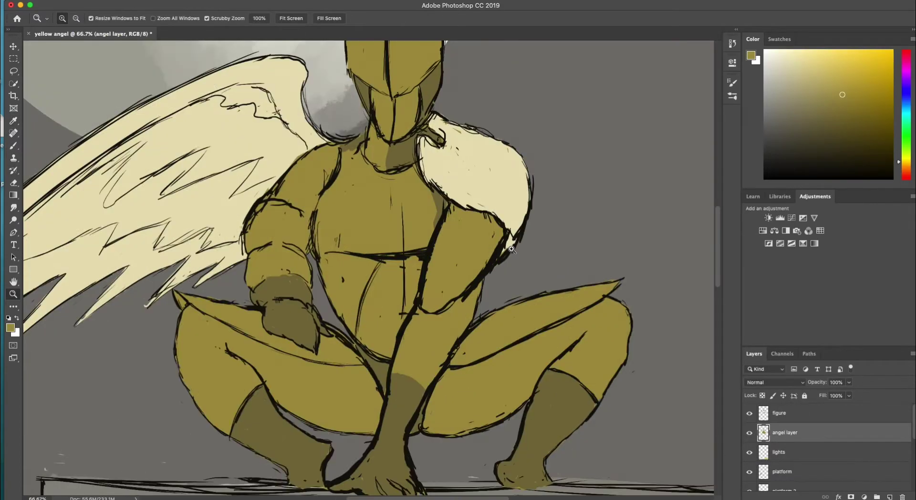
{"action": "left_click", "coordinate": [850, 410]}
{"action": "left_click", "coordinate": [889, 496]}
{"action": "double_click", "coordinate": [785, 413]}
{"action": "type", "text": "touches"}
{"action": "key", "text": "Return"}
Paint over the stray sketch lines on the folded right wing with sampled wing cream, using a size 17 brush.
{"action": "left_click", "coordinate": [14, 121]}
{"action": "left_click", "coordinate": [96, 157]}
{"action": "left_click", "coordinate": [13, 145]}
{"action": "left_click_drag", "start_coordinate": [428, 140], "coordinate": [425, 184]}
{"action": "left_click", "coordinate": [65, 18]}
{"action": "left_click", "coordinate": [67, 49]}
{"action": "key", "text": "Return"}
{"action": "mouse_move", "coordinate": [447, 148]}
{"action": "left_mouse_down"}
{"action": "mouse_move", "coordinate": [423, 143]}
{"action": "mouse_move", "coordinate": [423, 172]}
{"action": "mouse_move", "coordinate": [460, 203]}
{"action": "left_mouse_up"}
{"action": "left_click_drag", "start_coordinate": [435, 123], "coordinate": [490, 137]}
{"action": "mouse_move", "coordinate": [531, 165]}
{"action": "left_mouse_down"}
{"action": "mouse_move", "coordinate": [510, 242]}
{"action": "mouse_move", "coordinate": [516, 205]}
{"action": "left_mouse_up"}
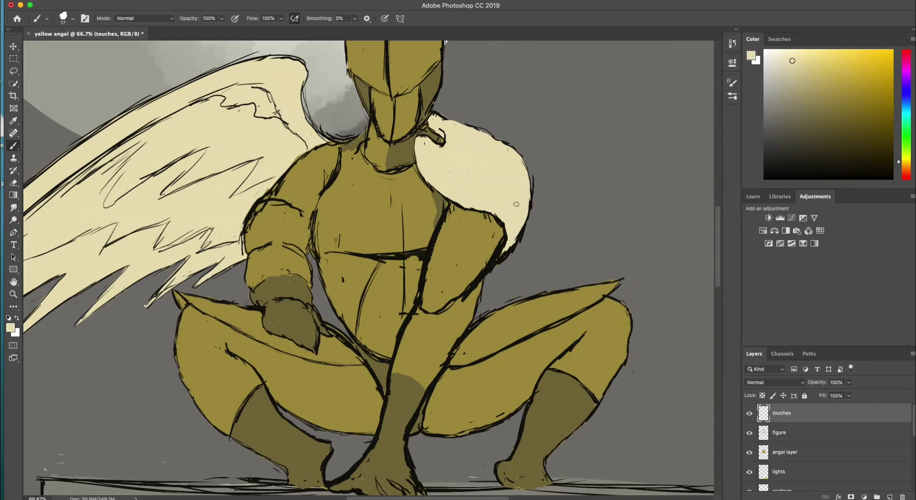
Sample the body's gold and paint over rough sketch lines on the chest, waist and bent forearm.
{"action": "left_click", "coordinate": [358, 208], "text": "alt"}
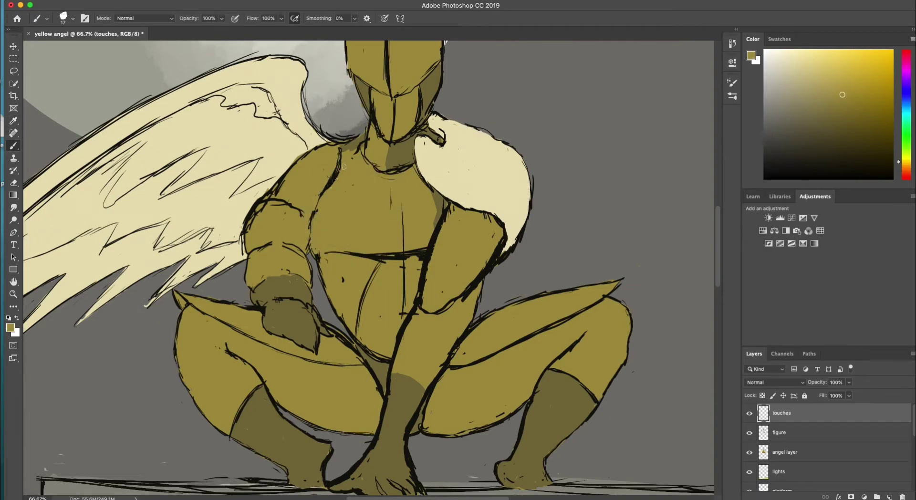
{"action": "mouse_move", "coordinate": [384, 258]}
{"action": "left_mouse_down"}
{"action": "mouse_move", "coordinate": [424, 281]}
{"action": "mouse_move", "coordinate": [450, 212]}
{"action": "left_mouse_up"}
{"action": "left_click_drag", "start_coordinate": [431, 247], "coordinate": [420, 300]}
{"action": "left_click_drag", "start_coordinate": [480, 276], "coordinate": [496, 244]}
{"action": "left_click_drag", "start_coordinate": [492, 220], "coordinate": [485, 216]}
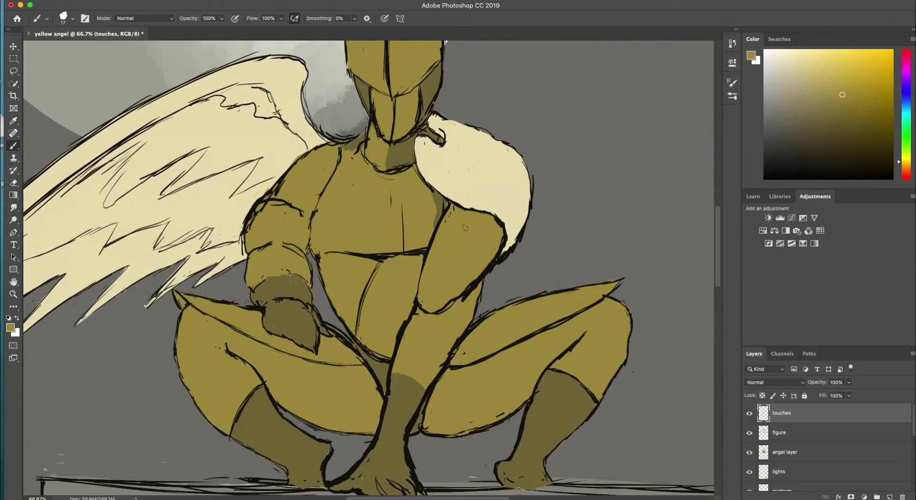
Tidy the folded right wing's lower tip beside the elbow with wing cream sampled nearby.
{"action": "left_click", "coordinate": [443, 209], "text": "alt"}
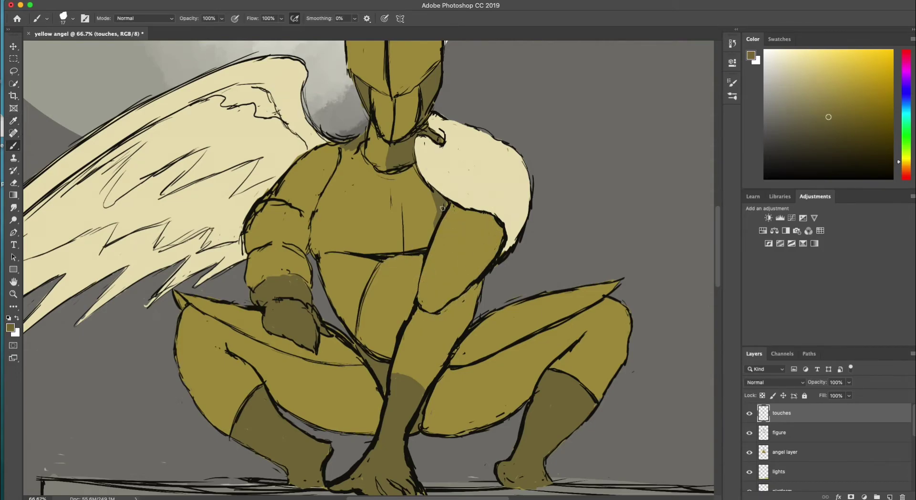
{"action": "left_click", "coordinate": [450, 177], "text": "alt"}
{"action": "left_click_drag", "start_coordinate": [499, 260], "coordinate": [513, 238]}
Sample the background grey and paint out stray marks around the legs, the planted hand and the platform's top edge.
{"action": "left_click", "coordinate": [279, 468], "text": "alt"}
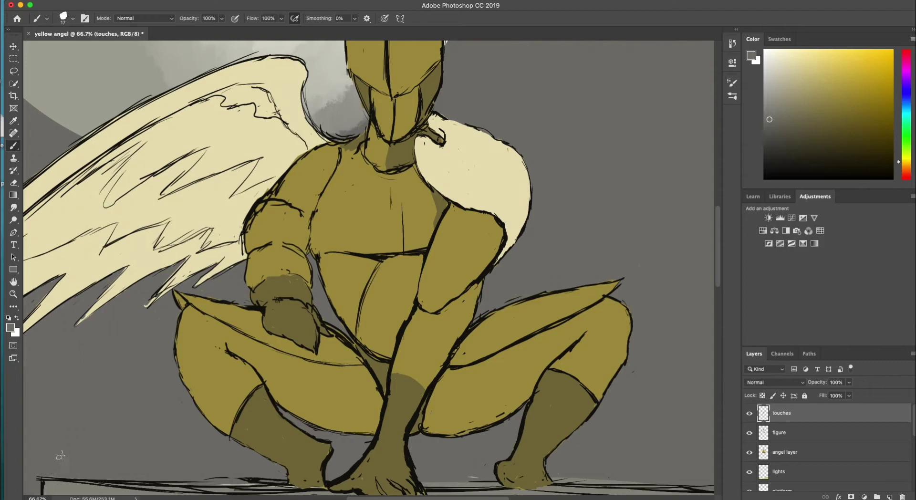
{"action": "scroll", "coordinate": [231, 354], "scroll_direction": "down", "scroll_amount": 5}
{"action": "left_click_drag", "start_coordinate": [231, 353], "coordinate": [287, 348]}
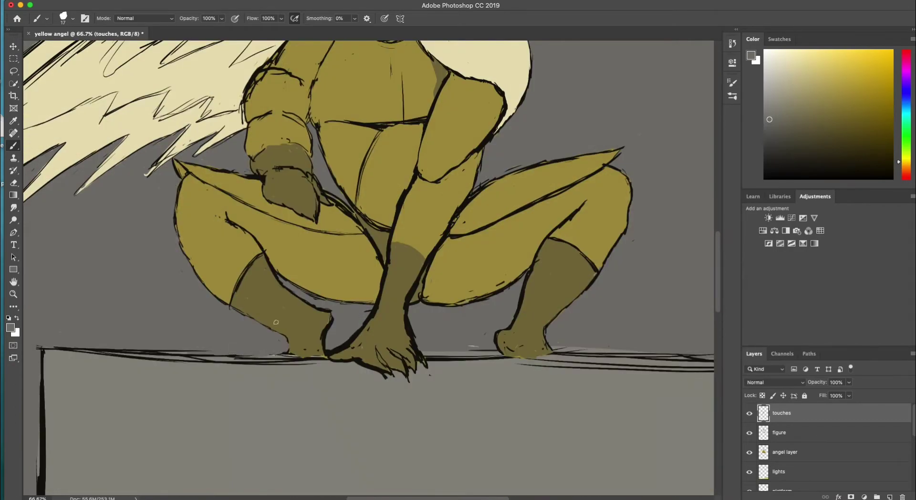
{"action": "mouse_move", "coordinate": [287, 289]}
{"action": "left_mouse_down"}
{"action": "mouse_move", "coordinate": [317, 304]}
{"action": "mouse_move", "coordinate": [324, 302]}
{"action": "mouse_move", "coordinate": [305, 295]}
{"action": "mouse_move", "coordinate": [341, 291]}
{"action": "left_mouse_up"}
{"action": "left_click_drag", "start_coordinate": [424, 348], "coordinate": [413, 319]}
{"action": "left_click_drag", "start_coordinate": [470, 347], "coordinate": [478, 346]}
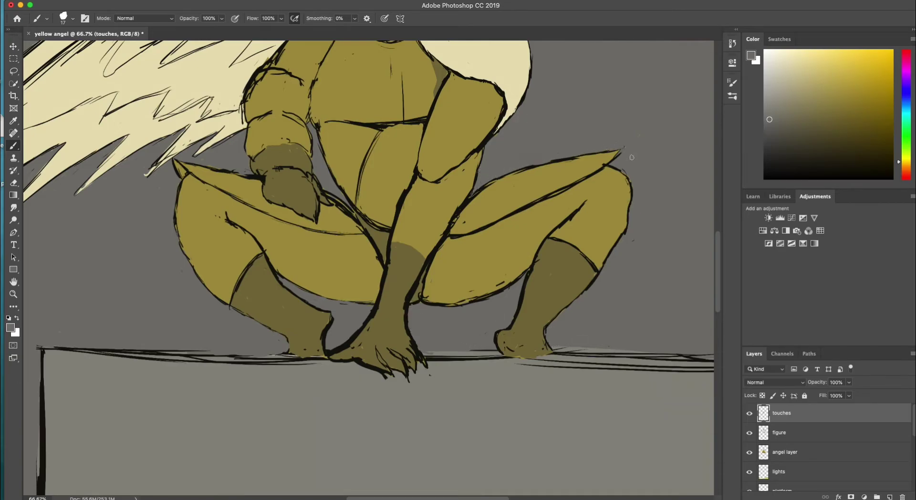
Clean up the outline of the left wing's feather tips with background grey, and sample the wing cream for touch-ups.
{"action": "scroll", "coordinate": [103, 223], "scroll_direction": "left", "scroll_amount": 10}
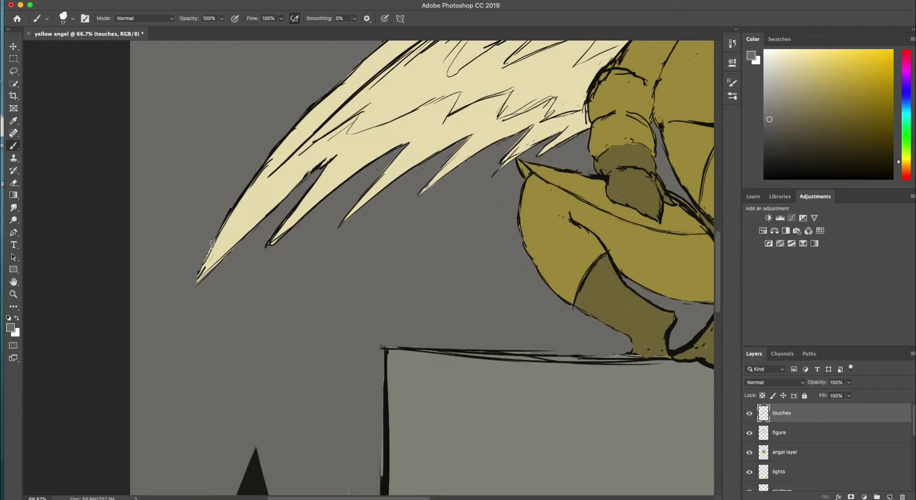
{"action": "mouse_move", "coordinate": [783, 495]}
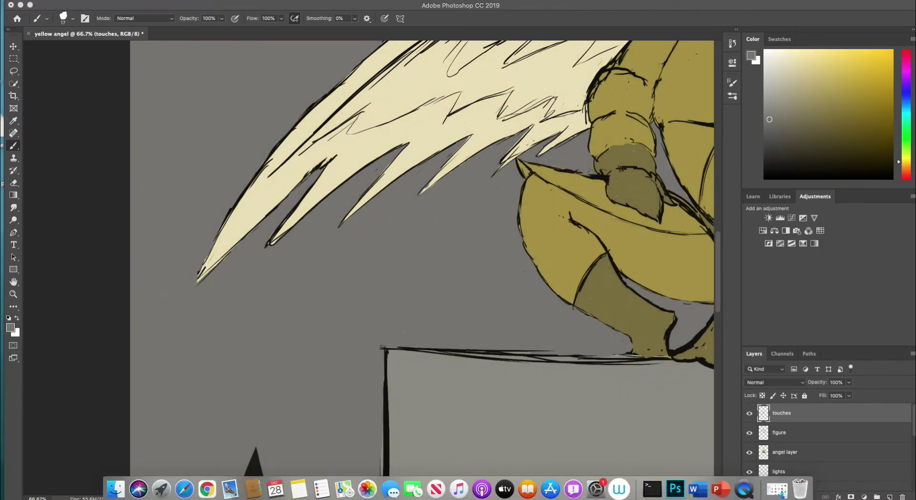
{"action": "mouse_move", "coordinate": [267, 245]}
{"action": "left_mouse_down"}
{"action": "mouse_move", "coordinate": [308, 190]}
{"action": "mouse_move", "coordinate": [286, 223]}
{"action": "left_mouse_up"}
{"action": "left_click_drag", "start_coordinate": [222, 225], "coordinate": [239, 186]}
{"action": "left_click_drag", "start_coordinate": [200, 282], "coordinate": [225, 258]}
{"action": "left_click", "coordinate": [225, 239], "text": "alt"}
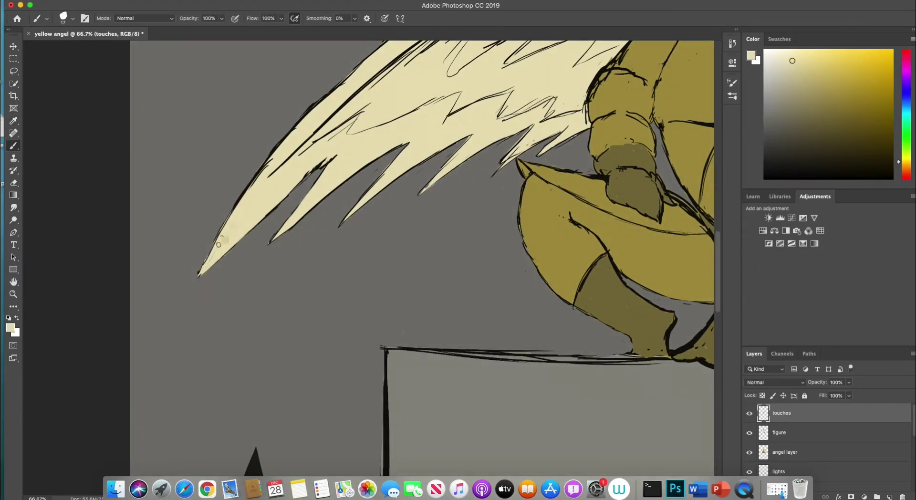
Paint out stray marks in the sky beneath the platform's left corner with sampled background grey.
{"action": "key", "text": "z"}
{"action": "left_click", "coordinate": [249, 175], "text": "alt"}
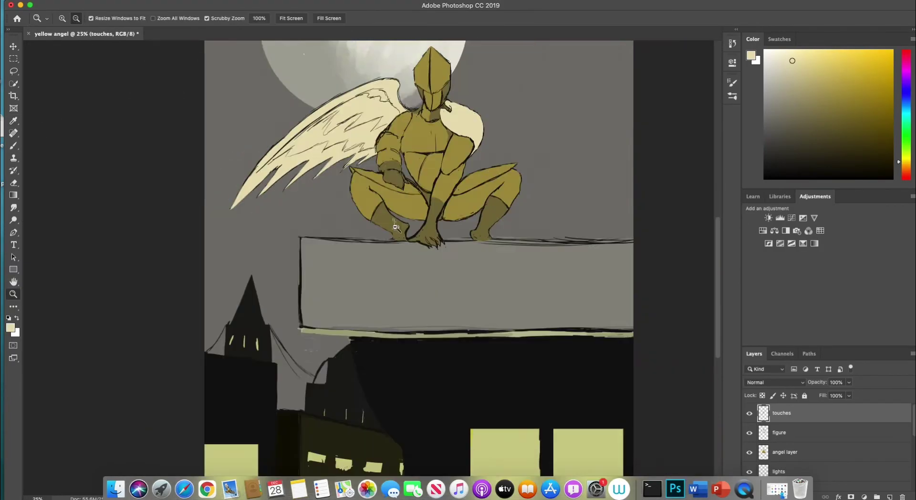
{"action": "left_click", "coordinate": [320, 358]}
{"action": "key", "text": "b"}
{"action": "left_click", "coordinate": [255, 334], "text": "alt"}
{"action": "left_click_drag", "start_coordinate": [288, 326], "coordinate": [268, 396]}
{"action": "left_click_drag", "start_coordinate": [267, 396], "coordinate": [271, 289]}
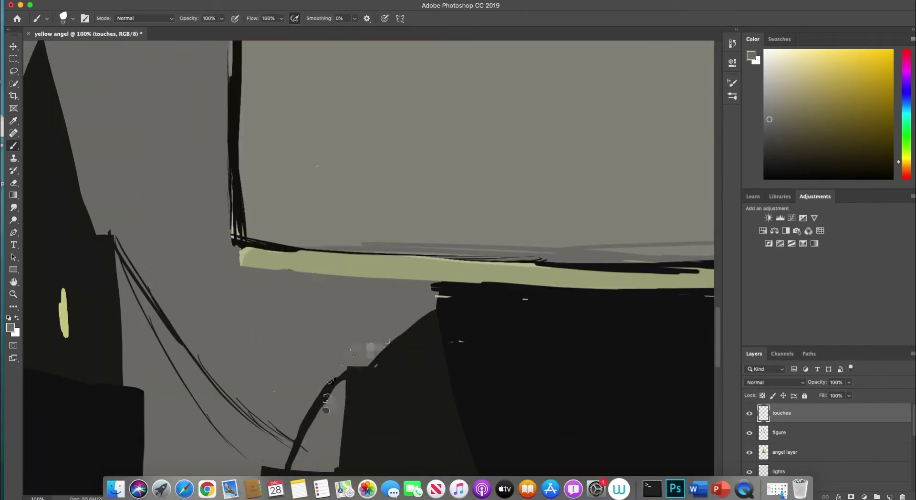
Cover the pale gaps along the large dark building's top edge with a sampled near-black.
{"action": "left_click", "coordinate": [115, 220], "text": "alt"}
{"action": "left_click_drag", "start_coordinate": [444, 295], "coordinate": [432, 285]}
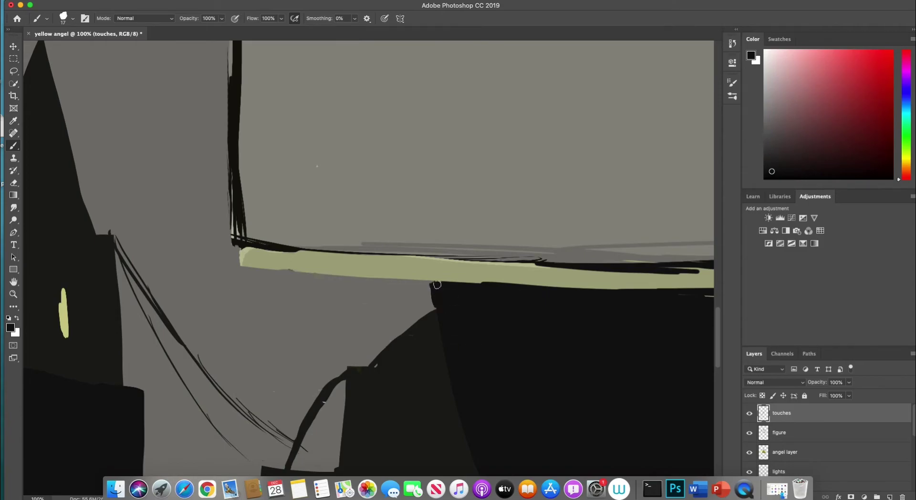
{"action": "left_click", "coordinate": [667, 371], "text": "alt"}
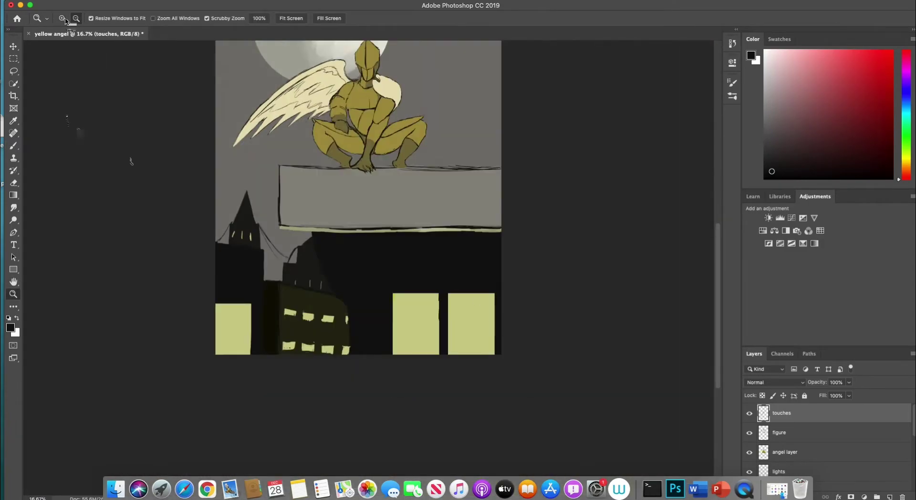
Touch up the curved line and roofline of the small domed building with sampled near-black and background grey, using a smaller brush.
{"action": "left_click", "coordinate": [435, 260], "text": "super"}
{"action": "key", "text": "z"}
{"action": "left_click_drag", "start_coordinate": [464, 356], "coordinate": [455, 391]}
{"action": "left_click", "coordinate": [456, 390]}
{"action": "key", "text": "b"}
{"action": "left_click", "coordinate": [424, 224], "text": "alt"}
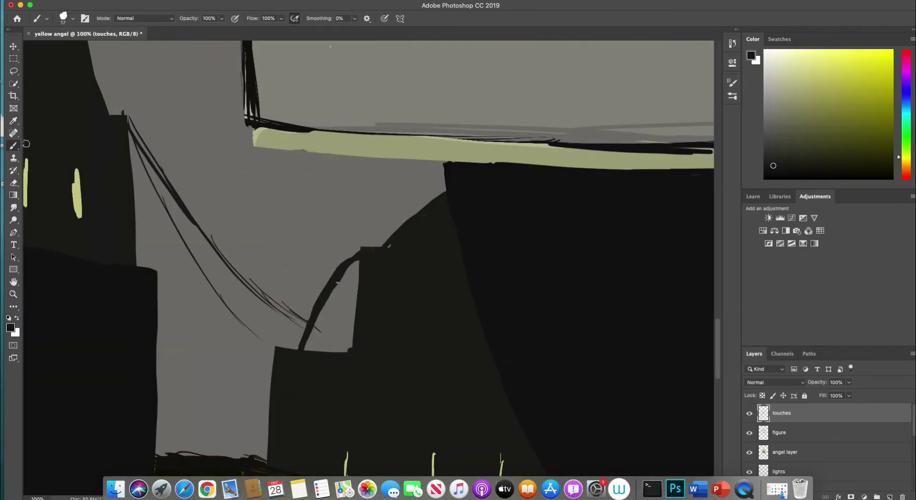
{"action": "left_click", "coordinate": [72, 18]}
{"action": "left_click", "coordinate": [337, 285]}
{"action": "left_click", "coordinate": [431, 192], "text": "alt"}
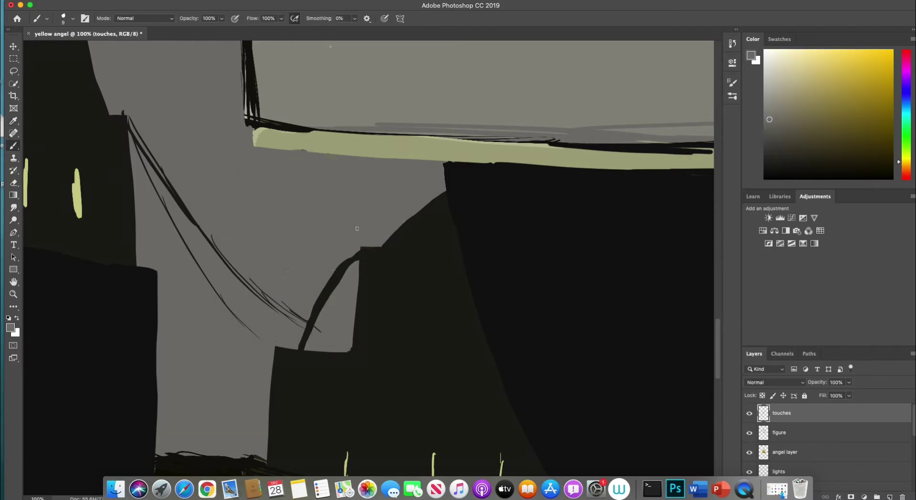
{"action": "left_click_drag", "start_coordinate": [330, 277], "coordinate": [309, 319]}
{"action": "left_click_drag", "start_coordinate": [314, 323], "coordinate": [319, 332]}
Clean up the sketchy outline along the platform's left edge with sampled platform grey and background grey.
{"action": "left_click", "coordinate": [270, 91], "text": "alt"}
{"action": "mouse_move", "coordinate": [252, 66]}
{"action": "left_mouse_down"}
{"action": "mouse_move", "coordinate": [252, 113]}
{"action": "mouse_move", "coordinate": [257, 101]}
{"action": "mouse_move", "coordinate": [289, 122]}
{"action": "left_mouse_up"}
{"action": "left_click_drag", "start_coordinate": [247, 94], "coordinate": [248, 60]}
{"action": "scroll", "coordinate": [249, 77], "scroll_direction": "up", "scroll_amount": 7}
{"action": "left_click_drag", "start_coordinate": [246, 384], "coordinate": [251, 255]}
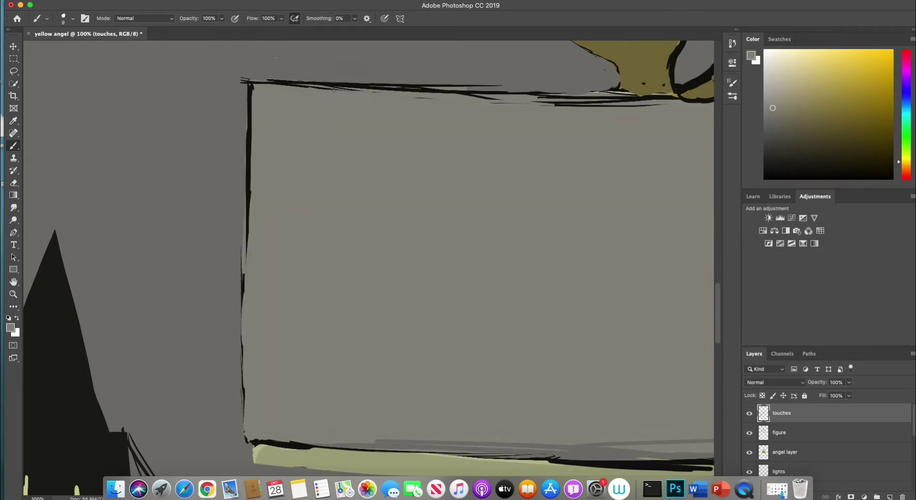
{"action": "left_click_drag", "start_coordinate": [472, 95], "coordinate": [469, 266]}
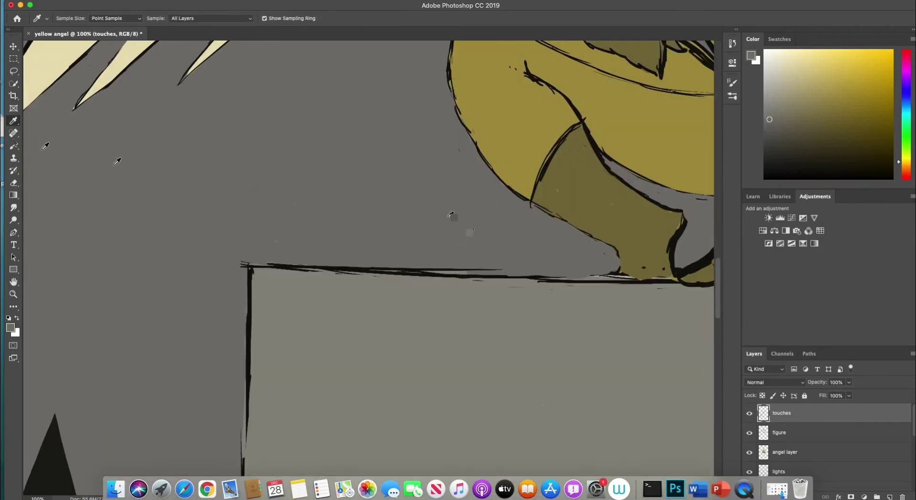
Clean up stray marks around the figure's left-hand bent leg with sampled background grey and gold.
{"action": "left_click", "coordinate": [644, 218], "text": "alt"}
{"action": "left_click_drag", "start_coordinate": [669, 260], "coordinate": [679, 231]}
{"action": "left_click", "coordinate": [511, 68], "text": "alt"}
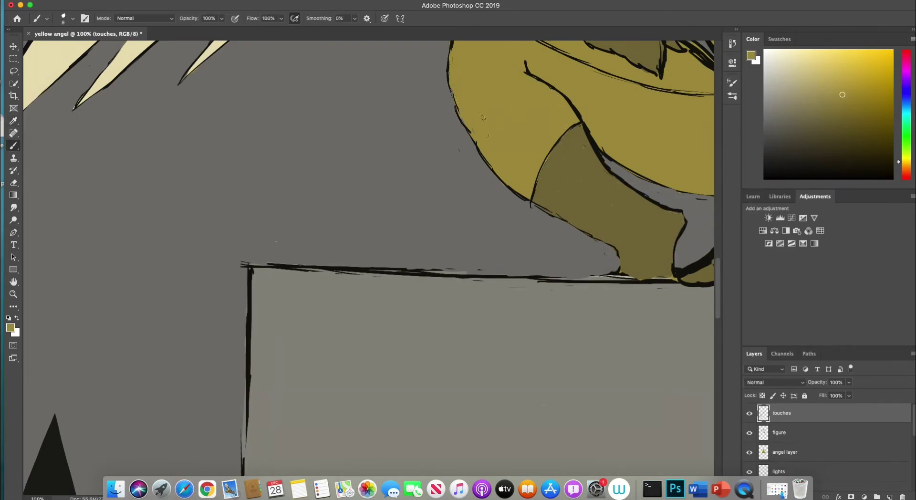
Touch up the outlines and stray specks on the figure's arms with colours sampled from the body and wing.
{"action": "left_click", "coordinate": [13, 294]}
{"action": "left_click", "coordinate": [583, 267]}
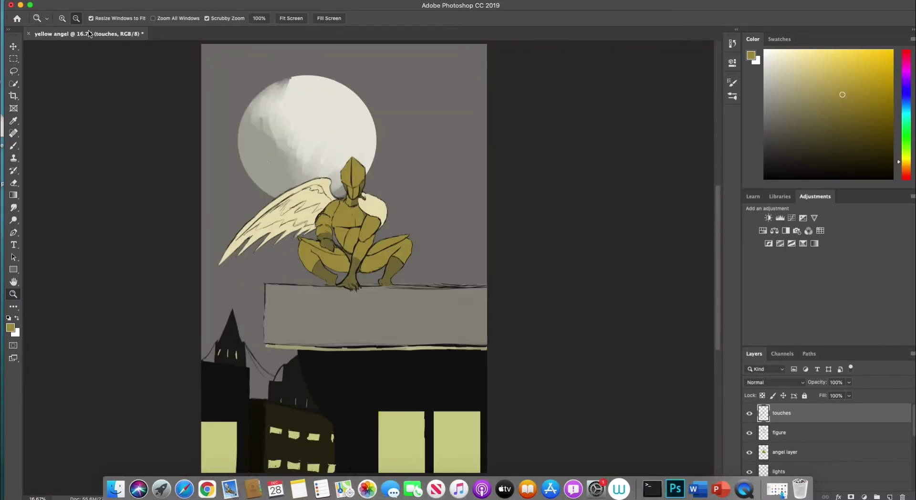
{"action": "left_click_drag", "start_coordinate": [366, 218], "coordinate": [420, 218]}
{"action": "left_click", "coordinate": [13, 145]}
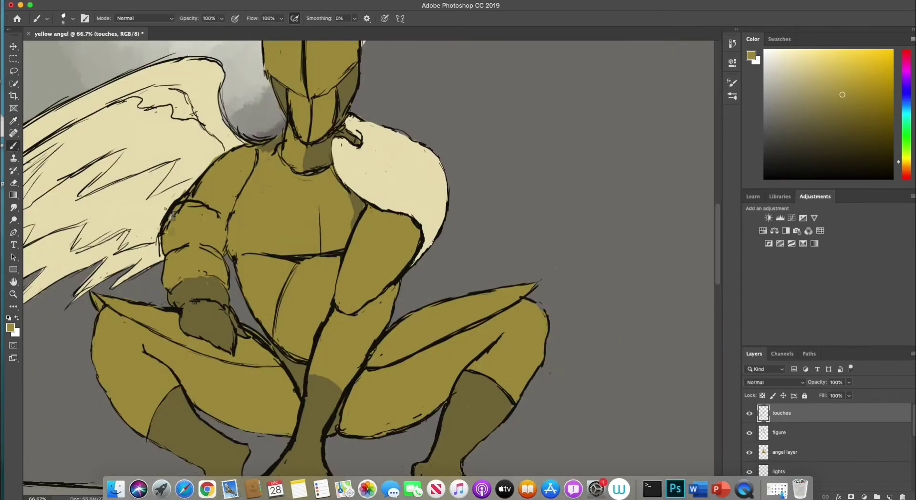
{"action": "left_click", "coordinate": [203, 283], "text": "alt"}
{"action": "left_click", "coordinate": [71, 205], "text": "alt"}
{"action": "left_click", "coordinate": [201, 215], "text": "alt"}
{"action": "left_click_drag", "start_coordinate": [186, 200], "coordinate": [194, 189]}
{"action": "left_click", "coordinate": [372, 306], "text": "alt"}
{"action": "left_click_drag", "start_coordinate": [354, 316], "coordinate": [363, 310]}
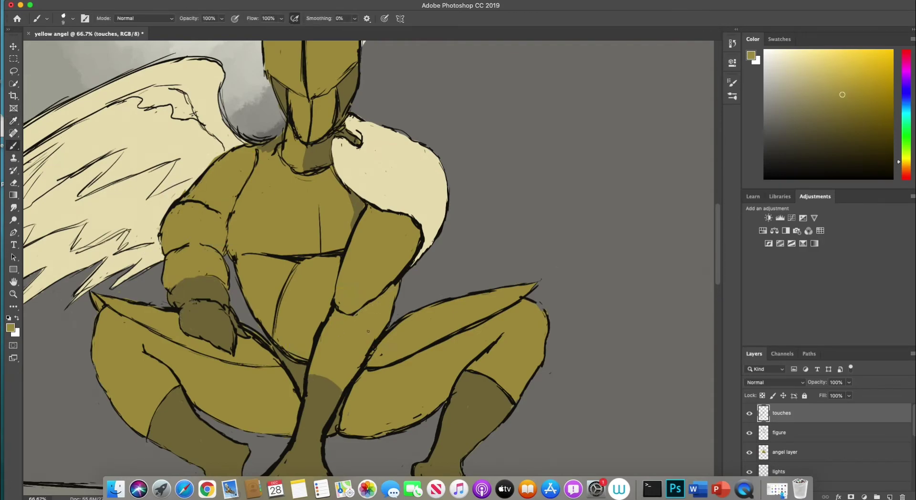
Clean up the line work on the figure's right-hand thigh and knee with sampled gold and background grey.
{"action": "left_click", "coordinate": [325, 405], "text": "alt"}
{"action": "left_click_drag", "start_coordinate": [521, 296], "coordinate": [465, 332]}
{"action": "left_click", "coordinate": [548, 294], "text": "alt"}
{"action": "left_click", "coordinate": [513, 310], "text": "alt"}
{"action": "left_click_drag", "start_coordinate": [505, 310], "coordinate": [446, 339]}
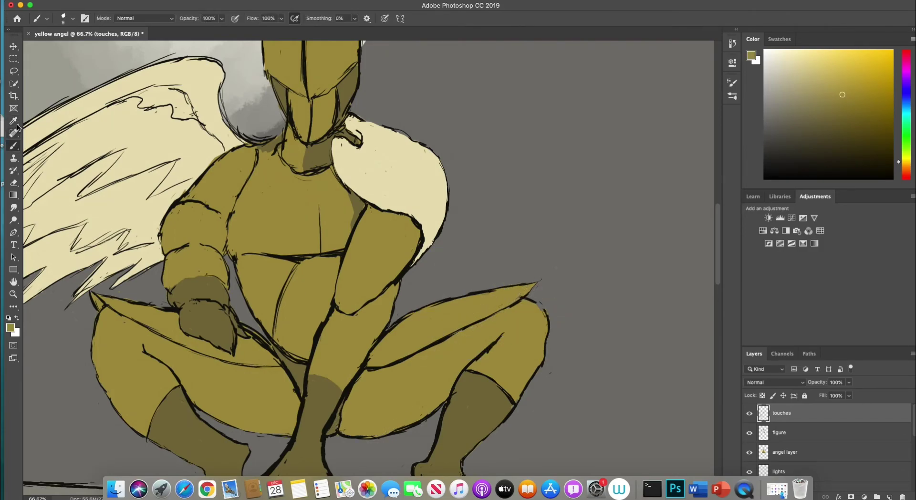
{"action": "left_click", "coordinate": [485, 434], "text": "alt"}
{"action": "left_click", "coordinate": [363, 138], "text": "alt"}
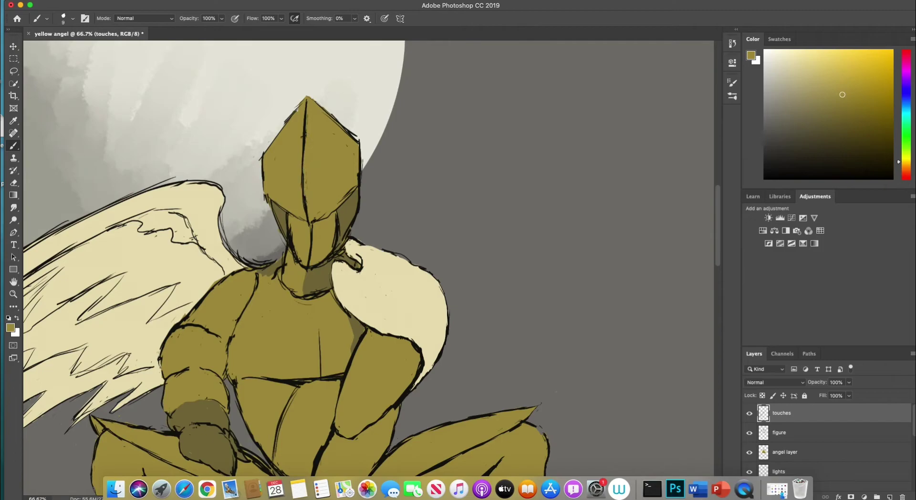
Cover the stray lines between the left wing's base and the neck with greys sampled from the moon and sky.
{"action": "left_click", "coordinate": [225, 236], "text": "alt"}
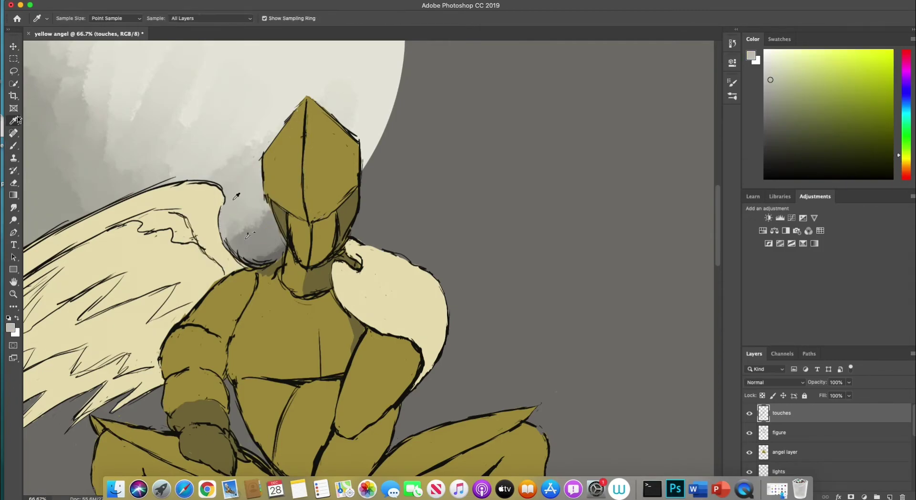
{"action": "left_click", "coordinate": [228, 244], "text": "alt"}
{"action": "left_click", "coordinate": [244, 261], "text": "alt"}
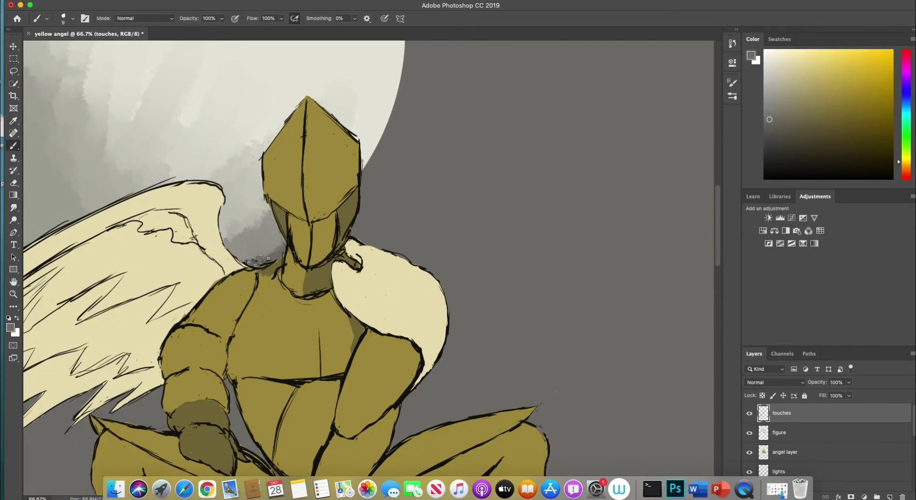
Touch up the figure's helmet, neck and planted hand with sampled dark and light golds.
{"action": "left_click", "coordinate": [340, 222], "text": "alt"}
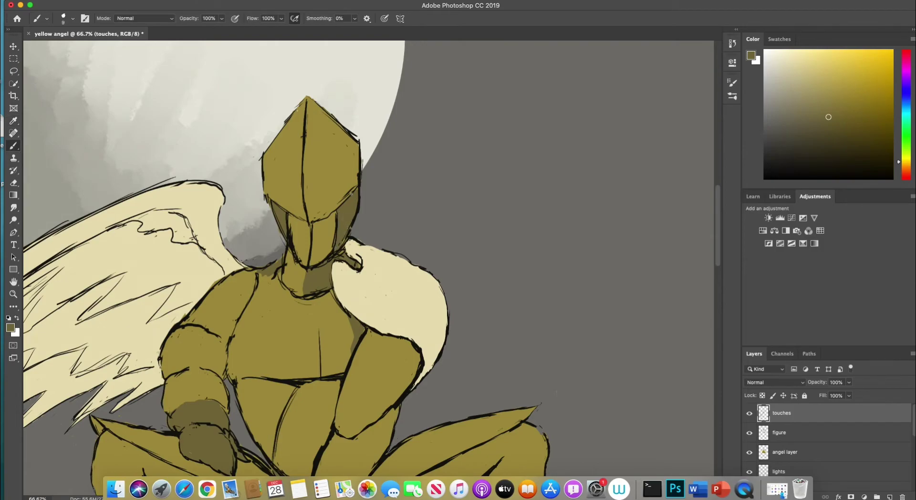
{"action": "left_click", "coordinate": [292, 245], "text": "alt"}
{"action": "left_click", "coordinate": [284, 269], "text": "alt"}
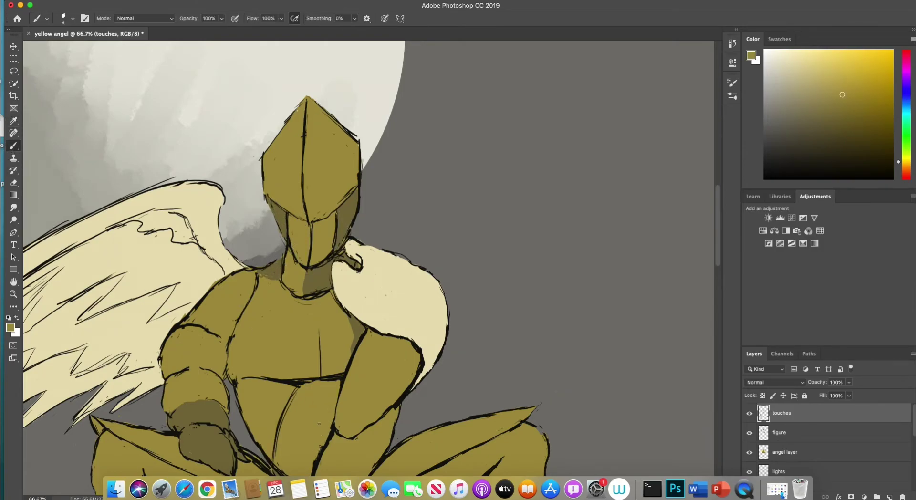
{"action": "scroll", "coordinate": [286, 429], "scroll_direction": "down", "scroll_amount": 8}
{"action": "scroll", "coordinate": [286, 429], "scroll_direction": "up", "scroll_amount": 1}
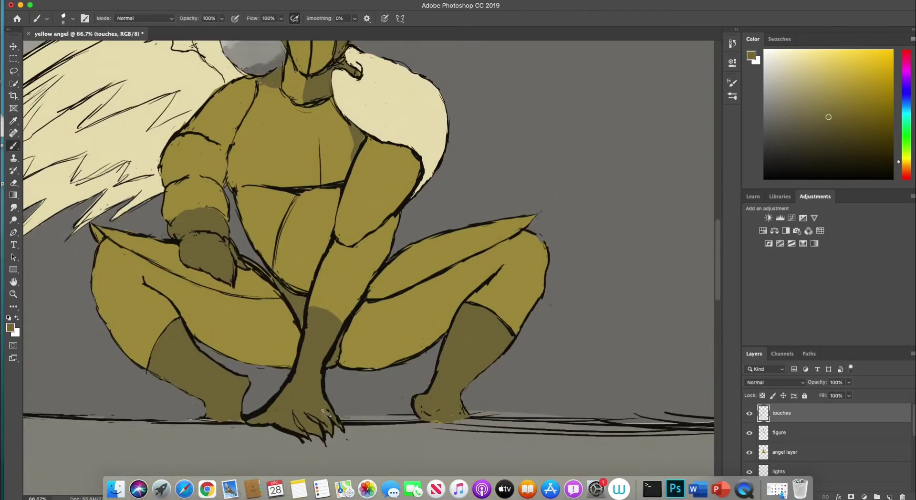
{"action": "left_click_drag", "start_coordinate": [718, 271], "coordinate": [718, 241]}
{"action": "key", "text": "z"}
{"action": "left_click_drag", "start_coordinate": [544, 296], "coordinate": [221, 125]}
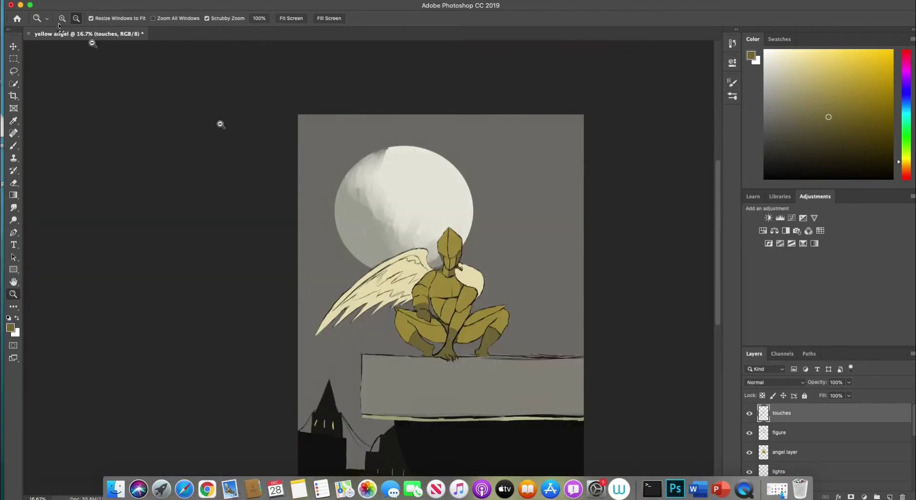
Trim the rough outline along the left wing's upper edge with sampled moon grey and background grey.
{"action": "left_click_drag", "start_coordinate": [355, 282], "coordinate": [358, 289]}
{"action": "left_click", "coordinate": [14, 121]}
{"action": "left_click", "coordinate": [430, 191]}
{"action": "left_click", "coordinate": [13, 145]}
{"action": "left_click_drag", "start_coordinate": [541, 159], "coordinate": [455, 212]}
{"action": "left_click", "coordinate": [13, 121]}
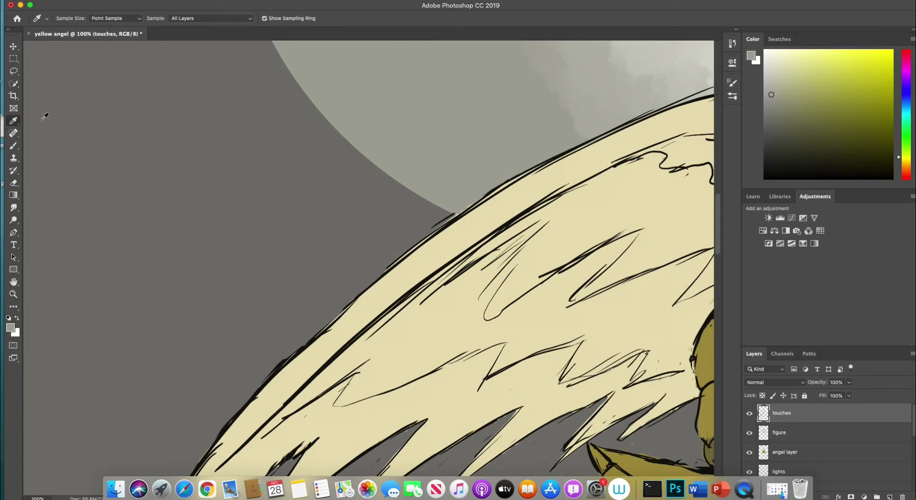
{"action": "left_click", "coordinate": [256, 219], "text": "alt"}
{"action": "mouse_move", "coordinate": [453, 215]}
{"action": "left_mouse_down"}
{"action": "mouse_move", "coordinate": [261, 376]}
{"action": "mouse_move", "coordinate": [216, 437]}
{"action": "left_mouse_up"}
{"action": "left_click_drag", "start_coordinate": [718, 201], "coordinate": [718, 227]}
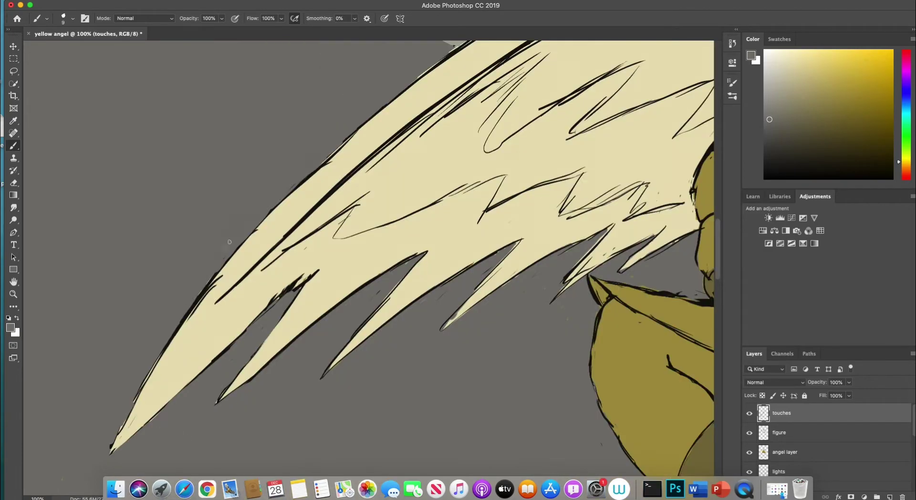
Clean up the left wing's top outline where it crosses the moon, using greys sampled from the adjacent moon shading.
{"action": "left_click", "coordinate": [205, 329], "text": "alt"}
{"action": "scroll", "coordinate": [724, 210], "scroll_direction": "up", "scroll_amount": 6}
{"action": "mouse_move", "coordinate": [515, 222]}
{"action": "left_mouse_down"}
{"action": "mouse_move", "coordinate": [457, 266]}
{"action": "mouse_move", "coordinate": [453, 256]}
{"action": "left_mouse_up"}
{"action": "left_click", "coordinate": [456, 198], "text": "alt"}
{"action": "left_click", "coordinate": [456, 252]}
{"action": "left_click", "coordinate": [424, 244], "text": "alt"}
{"action": "left_click", "coordinate": [651, 236], "text": "alt+super"}
{"action": "left_click", "coordinate": [678, 191], "text": "super"}
{"action": "left_click", "coordinate": [666, 195], "text": "super"}
{"action": "left_click", "coordinate": [631, 216], "text": "alt"}
{"action": "left_click", "coordinate": [612, 209], "text": "alt"}
{"action": "left_click_drag", "start_coordinate": [603, 229], "coordinate": [628, 219]}
Erase the doubled sketch lines along the left wing's top edge on the figure layer.
{"action": "left_click", "coordinate": [778, 433]}
{"action": "key", "text": "e"}
{"action": "mouse_move", "coordinate": [578, 239]}
{"action": "left_mouse_down"}
{"action": "mouse_move", "coordinate": [480, 262]}
{"action": "mouse_move", "coordinate": [474, 278]}
{"action": "mouse_move", "coordinate": [336, 341]}
{"action": "mouse_move", "coordinate": [265, 387]}
{"action": "left_mouse_up"}
{"action": "left_click_drag", "start_coordinate": [637, 242], "coordinate": [702, 239]}
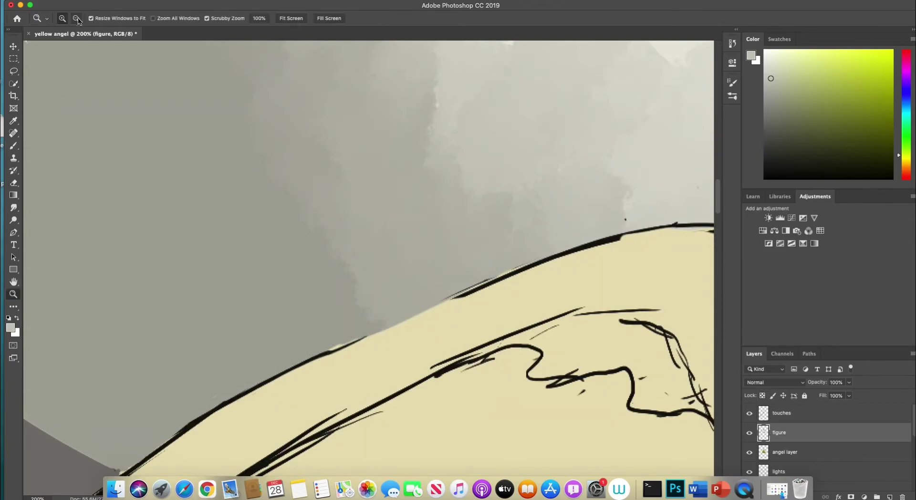
Touch up the moon's shaded area on the touches layer with a sampled grey, and save the document.
{"action": "left_click", "coordinate": [308, 138], "text": "alt+super"}
{"action": "left_click", "coordinate": [308, 139], "text": "alt+super"}
{"action": "left_click", "coordinate": [309, 139], "text": "alt+super"}
{"action": "left_click", "coordinate": [308, 138], "text": "alt+super"}
{"action": "left_click", "coordinate": [781, 412]}
{"action": "left_click", "coordinate": [215, 123], "text": "alt"}
{"action": "left_click_drag", "start_coordinate": [279, 94], "coordinate": [298, 116]}
{"action": "left_click", "coordinate": [282, 207], "text": "alt+super"}
{"action": "left_click", "coordinate": [282, 207], "text": "alt+super"}
{"action": "left_click", "coordinate": [282, 207], "text": "alt+super"}
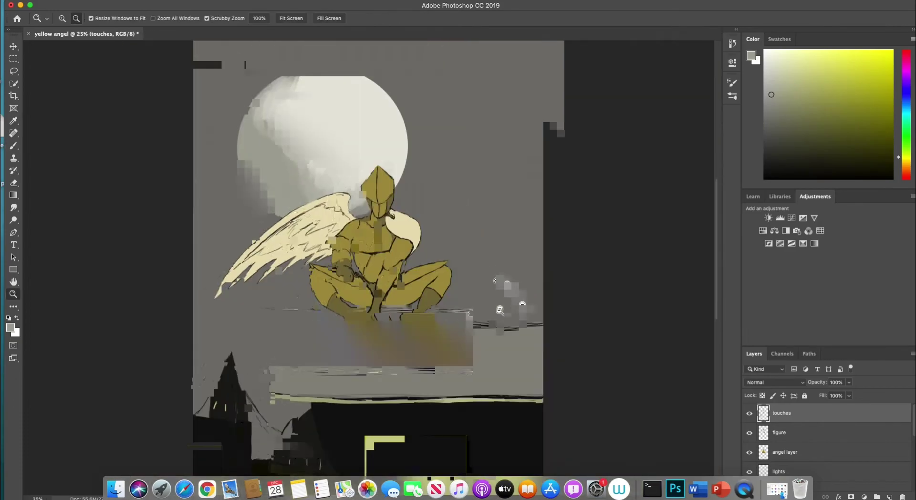
{"action": "left_click", "coordinate": [85, 1]}
{"action": "left_click", "coordinate": [96, 82]}
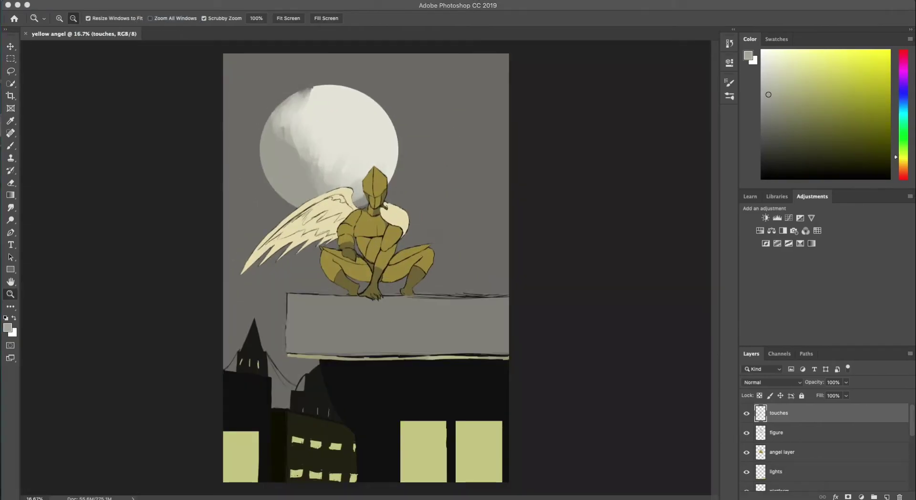
Create a new layer above touches, choose a muted olive green, and set the blend mode to Multiply.
{"action": "left_click", "coordinate": [889, 496]}
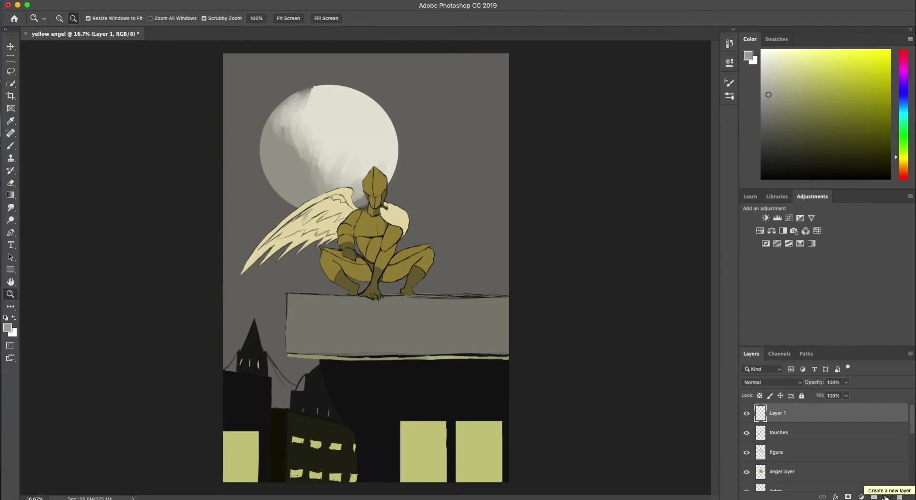
{"action": "key", "text": "b"}
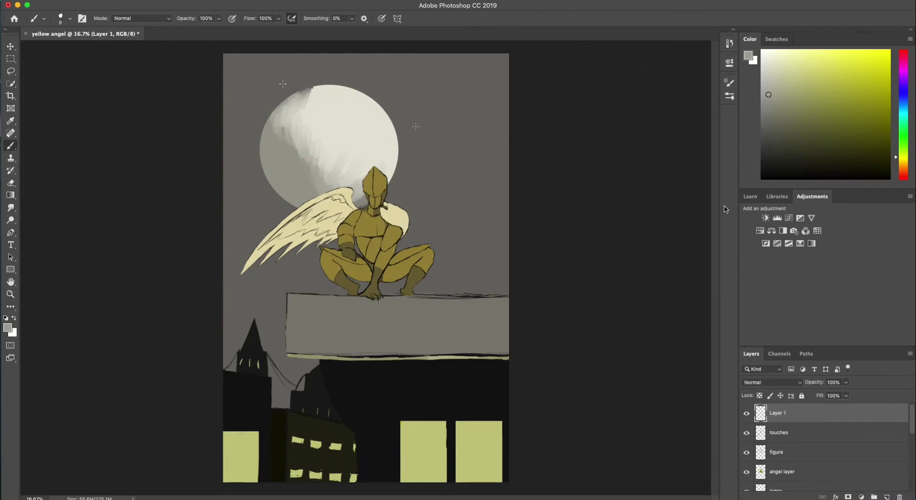
{"action": "left_click", "coordinate": [820, 103]}
{"action": "left_click", "coordinate": [772, 382]}
{"action": "left_click", "coordinate": [772, 412]}
Paint olive shadows on the left wing, legs and torso, and smudge them to blend.
{"action": "mouse_move", "coordinate": [328, 208]}
{"action": "left_mouse_down"}
{"action": "mouse_move", "coordinate": [318, 223]}
{"action": "mouse_move", "coordinate": [333, 236]}
{"action": "mouse_move", "coordinate": [248, 272]}
{"action": "mouse_move", "coordinate": [267, 224]}
{"action": "mouse_move", "coordinate": [317, 217]}
{"action": "mouse_move", "coordinate": [267, 248]}
{"action": "mouse_move", "coordinate": [329, 236]}
{"action": "mouse_move", "coordinate": [309, 217]}
{"action": "left_mouse_up"}
{"action": "left_click", "coordinate": [11, 207]}
{"action": "key", "text": "b"}
{"action": "left_click_drag", "start_coordinate": [368, 277], "coordinate": [335, 260]}
{"action": "left_click", "coordinate": [10, 208]}
{"action": "mouse_move", "coordinate": [389, 267]}
{"action": "left_mouse_down"}
{"action": "mouse_move", "coordinate": [396, 277]}
{"action": "mouse_move", "coordinate": [386, 281]}
{"action": "mouse_move", "coordinate": [399, 262]}
{"action": "mouse_move", "coordinate": [421, 265]}
{"action": "left_mouse_up"}
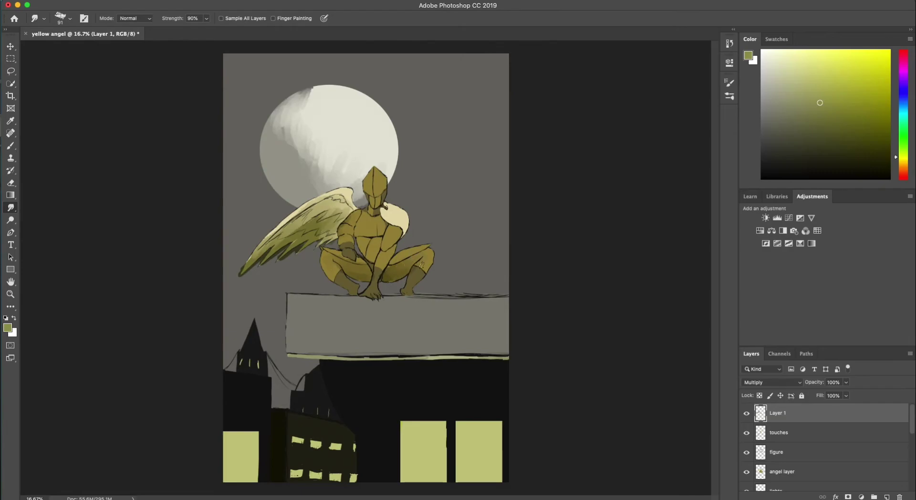
{"action": "key", "text": "b"}
{"action": "mouse_move", "coordinate": [368, 249]}
{"action": "left_mouse_down"}
{"action": "mouse_move", "coordinate": [375, 262]}
{"action": "mouse_move", "coordinate": [376, 240]}
{"action": "mouse_move", "coordinate": [363, 239]}
{"action": "left_mouse_up"}
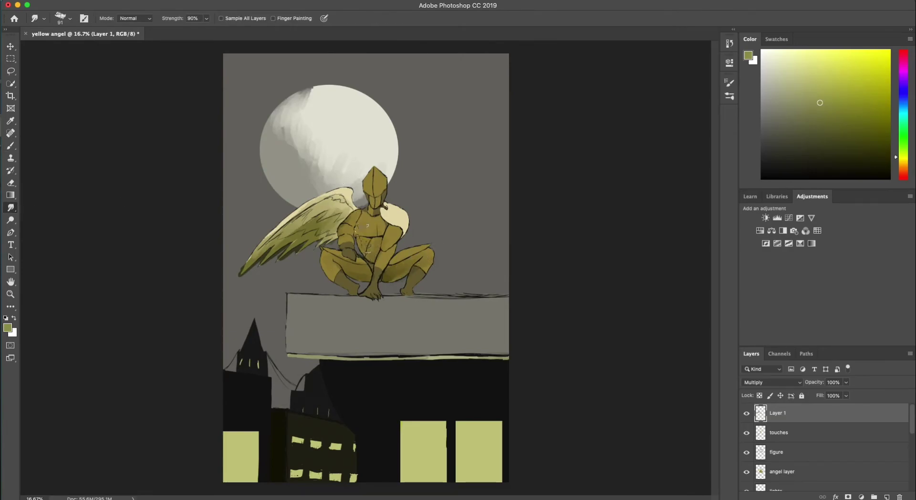
Erase light streaks through the olive shading along the left wing's feathers.
{"action": "key", "text": "e"}
{"action": "mouse_move", "coordinate": [257, 264]}
{"action": "left_mouse_down"}
{"action": "mouse_move", "coordinate": [240, 280]}
{"action": "mouse_move", "coordinate": [285, 244]}
{"action": "left_mouse_up"}
{"action": "mouse_move", "coordinate": [336, 195]}
{"action": "left_mouse_down"}
{"action": "mouse_move", "coordinate": [270, 238]}
{"action": "mouse_move", "coordinate": [251, 275]}
{"action": "mouse_move", "coordinate": [296, 219]}
{"action": "left_mouse_up"}
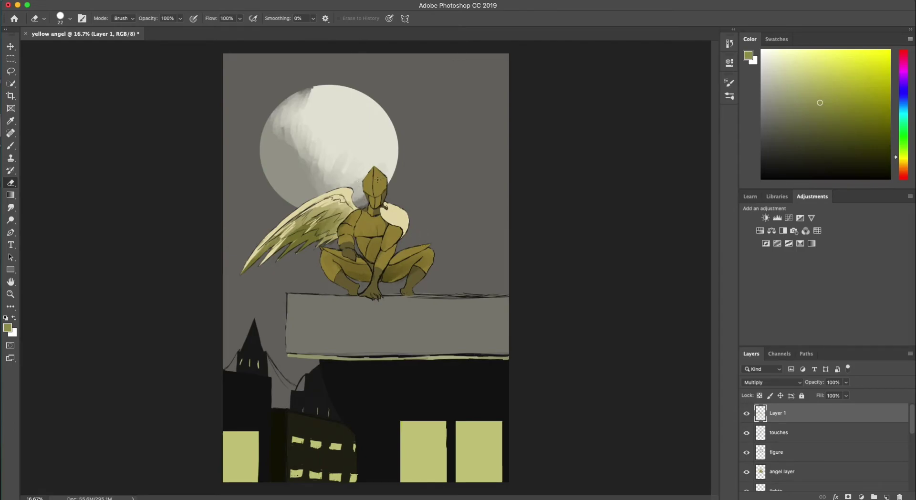
Shade the outer lower edge of the right wing with olive and blend it with the Smudge tool.
{"action": "left_click", "coordinate": [11, 146]}
{"action": "left_click_drag", "start_coordinate": [409, 222], "coordinate": [403, 237]}
{"action": "left_click", "coordinate": [11, 208]}
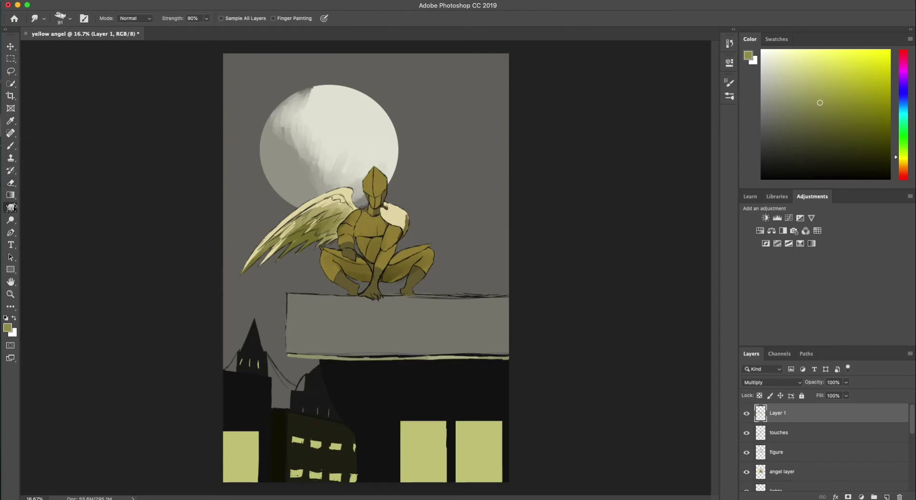
{"action": "key", "text": "e"}
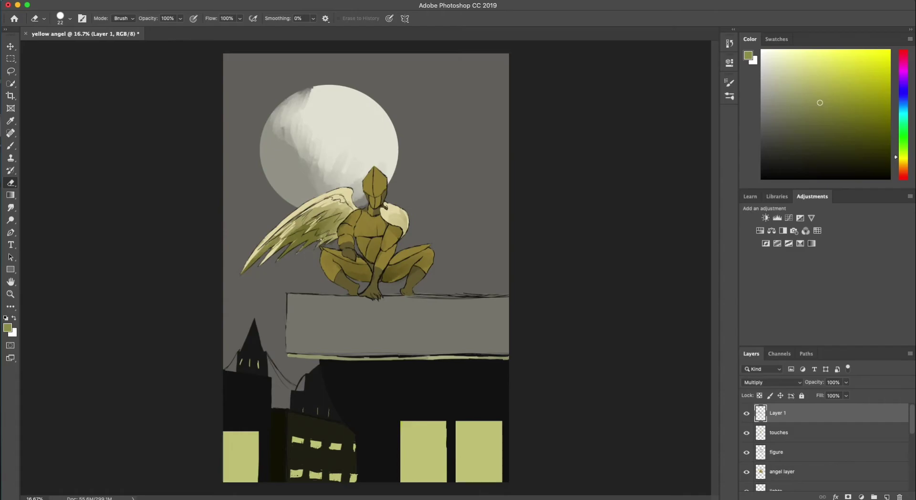
{"action": "left_click", "coordinate": [105, 1]}
{"action": "left_click", "coordinate": [125, 6]}
Create another layer, choose a bright yellow, and set the blend mode to Soft Light.
{"action": "left_click", "coordinate": [886, 497]}
{"action": "left_click", "coordinate": [853, 64]}
{"action": "key", "text": "b"}
{"action": "left_click", "coordinate": [771, 383]}
{"action": "left_click", "coordinate": [764, 461]}
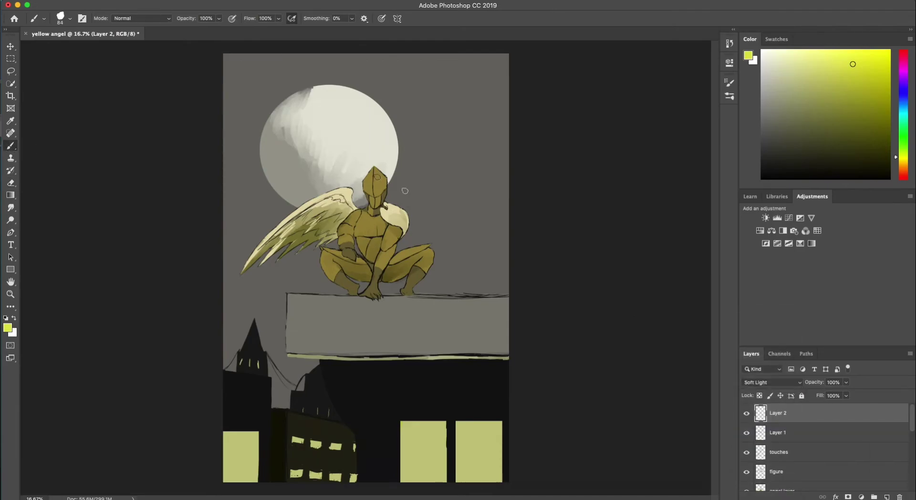
Brighten the figure's helmet, chest and upper arm with bright yellow strokes, and smudge them to blend.
{"action": "mouse_move", "coordinate": [368, 178]}
{"action": "left_mouse_down"}
{"action": "mouse_move", "coordinate": [374, 205]}
{"action": "mouse_move", "coordinate": [383, 187]}
{"action": "left_mouse_up"}
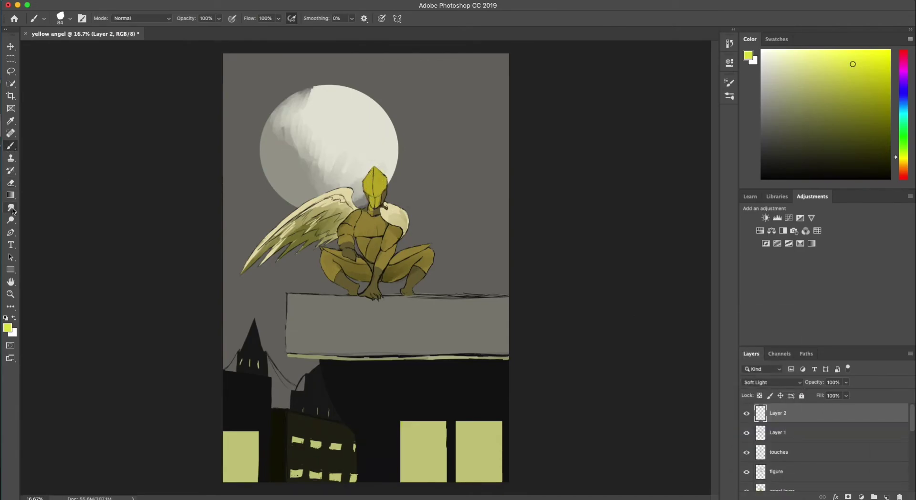
{"action": "left_click", "coordinate": [11, 220]}
{"action": "left_click", "coordinate": [800, 384]}
{"action": "left_click", "coordinate": [727, 370]}
{"action": "key", "text": "b"}
{"action": "mouse_move", "coordinate": [362, 221]}
{"action": "left_mouse_down"}
{"action": "mouse_move", "coordinate": [373, 233]}
{"action": "mouse_move", "coordinate": [349, 240]}
{"action": "mouse_move", "coordinate": [357, 222]}
{"action": "mouse_move", "coordinate": [384, 234]}
{"action": "left_mouse_up"}
{"action": "left_click", "coordinate": [10, 208]}
{"action": "left_click_drag", "start_coordinate": [370, 200], "coordinate": [376, 171]}
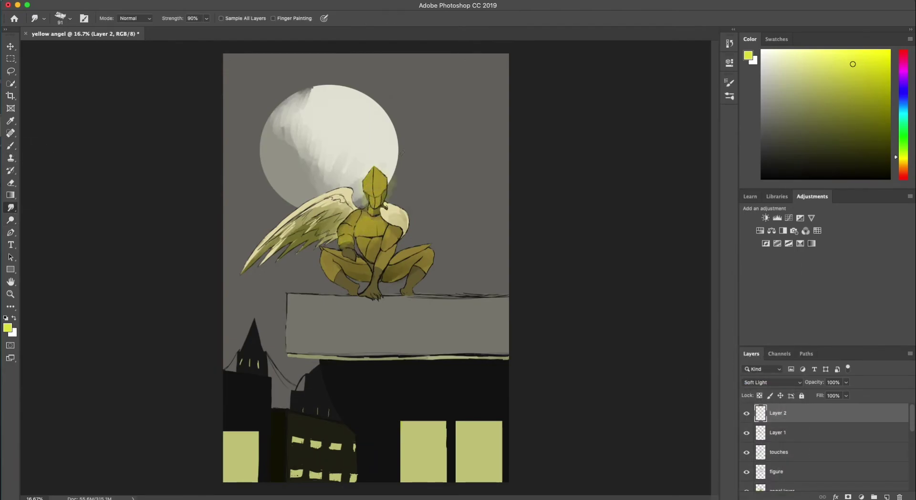
Erase the yellow glow that spills around the helmet and trim it on the face.
{"action": "key", "text": "e"}
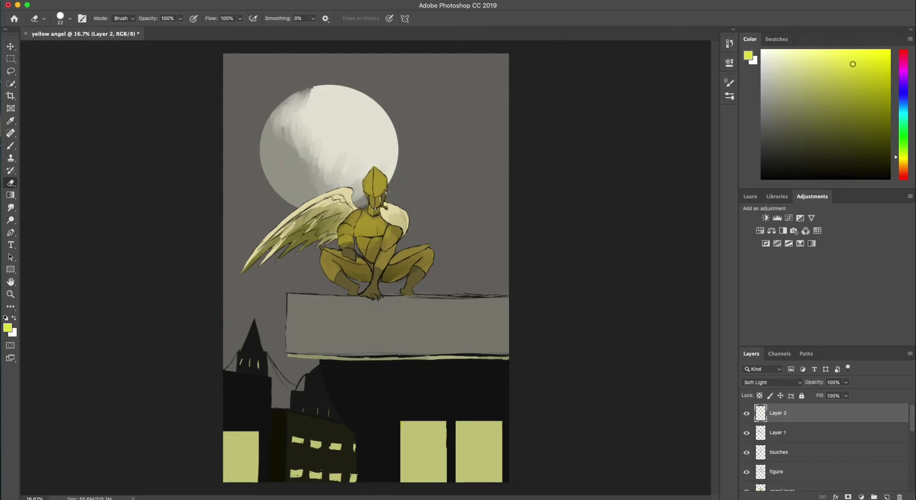
{"action": "left_click_drag", "start_coordinate": [365, 189], "coordinate": [375, 195]}
{"action": "key", "text": "r"}
{"action": "key", "text": "e"}
Create another layer and paint pale cream highlights along both thighs and the helmet, blending them with the Smudge tool.
{"action": "left_click", "coordinate": [806, 83]}
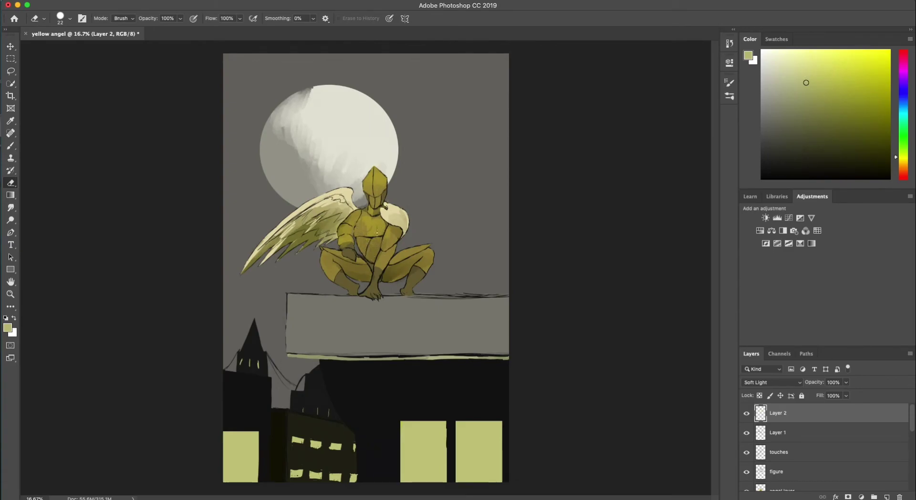
{"action": "left_click", "coordinate": [886, 496]}
{"action": "left_click", "coordinate": [778, 58]}
{"action": "key", "text": "b"}
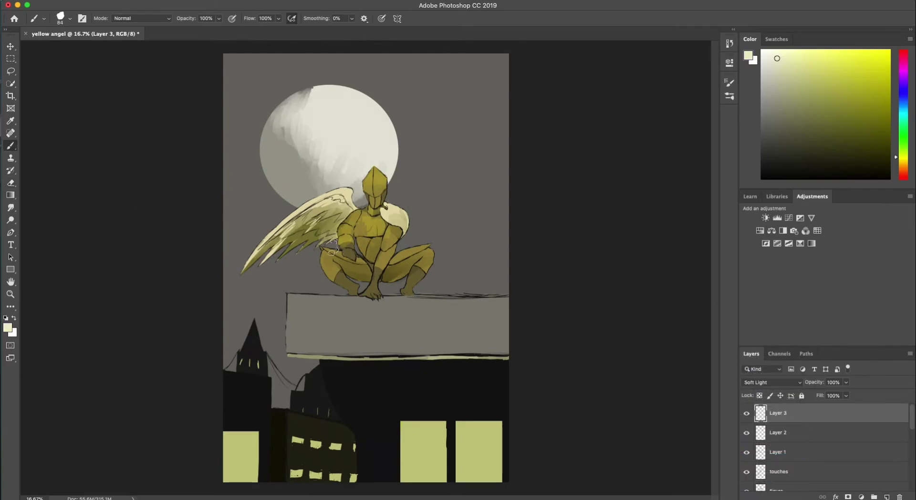
{"action": "mouse_move", "coordinate": [339, 254]}
{"action": "left_mouse_down"}
{"action": "mouse_move", "coordinate": [362, 260]}
{"action": "mouse_move", "coordinate": [427, 248]}
{"action": "mouse_move", "coordinate": [396, 258]}
{"action": "left_mouse_up"}
{"action": "left_click_drag", "start_coordinate": [369, 175], "coordinate": [375, 174]}
{"action": "left_click", "coordinate": [10, 208]}
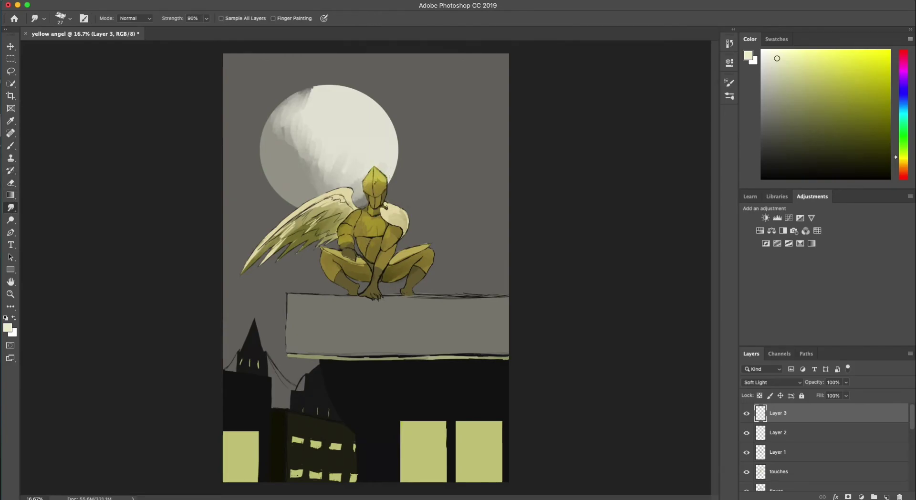
Brush pale highlights onto both wings and erase the light spill around the helmet and shoulder.
{"action": "left_click", "coordinate": [10, 146]}
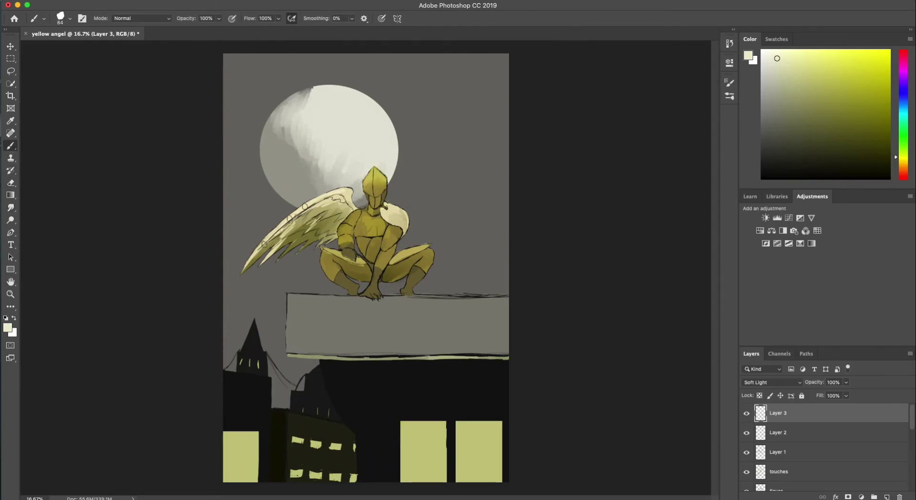
{"action": "left_click_drag", "start_coordinate": [382, 210], "coordinate": [399, 214]}
{"action": "left_click", "coordinate": [10, 183]}
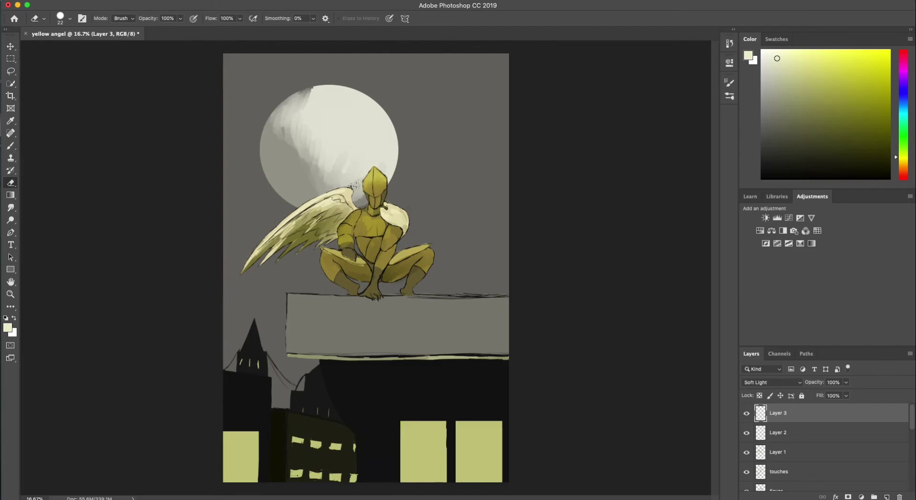
{"action": "left_click", "coordinate": [10, 294]}
{"action": "left_click_drag", "start_coordinate": [248, 179], "coordinate": [527, 247]}
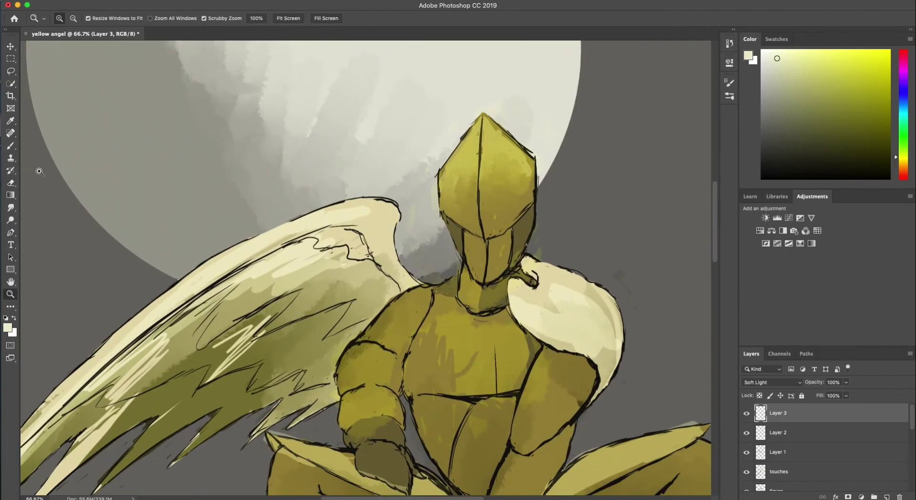
{"action": "key", "text": "e"}
{"action": "key", "text": "alt+bracketleft"}
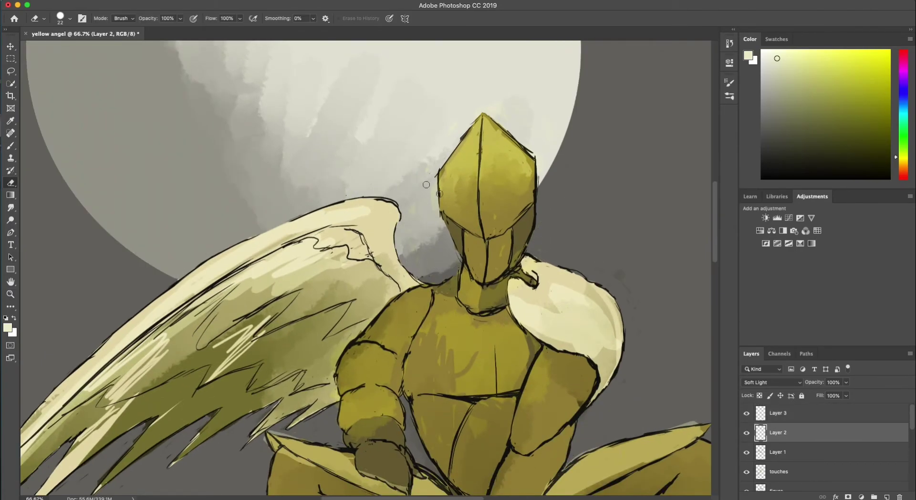
{"action": "key", "text": "alt+bracketright"}
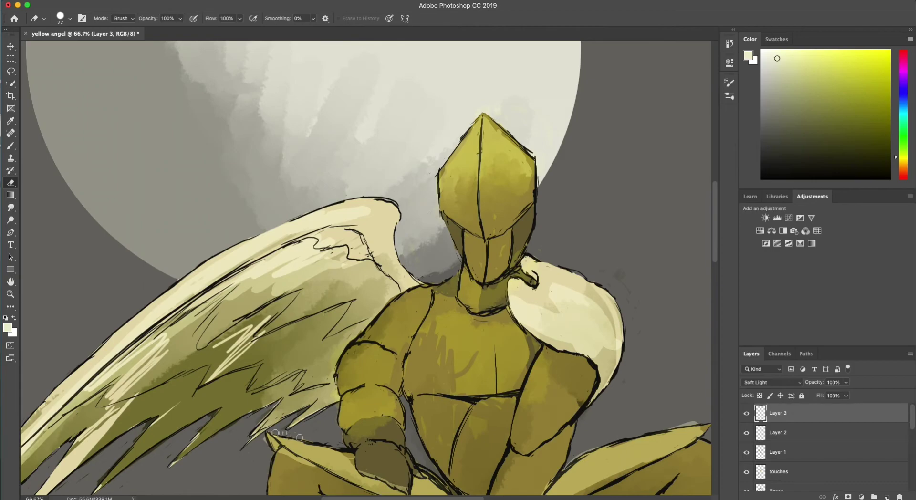
Touch up the thigh highlights with a size 25 brush and erase the pale spill outside the thigh's outline.
{"action": "key", "text": "b"}
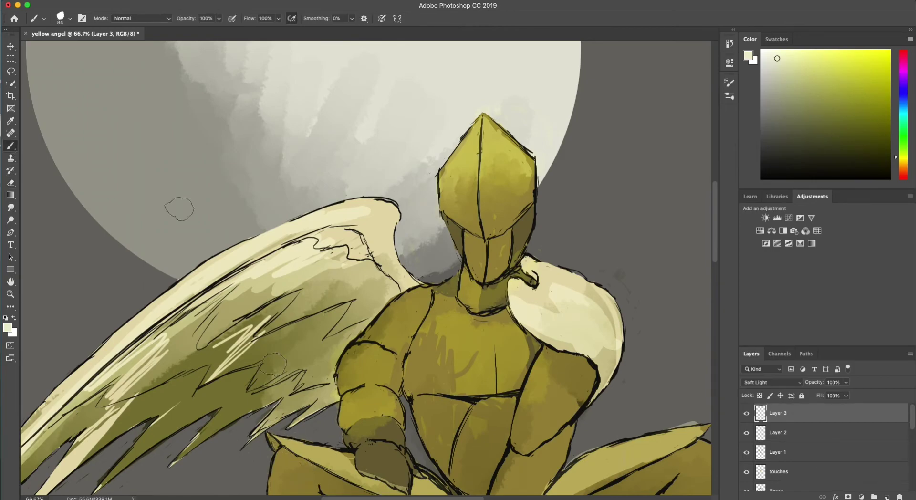
{"action": "scroll", "coordinate": [441, 396], "scroll_direction": "down", "scroll_amount": 5}
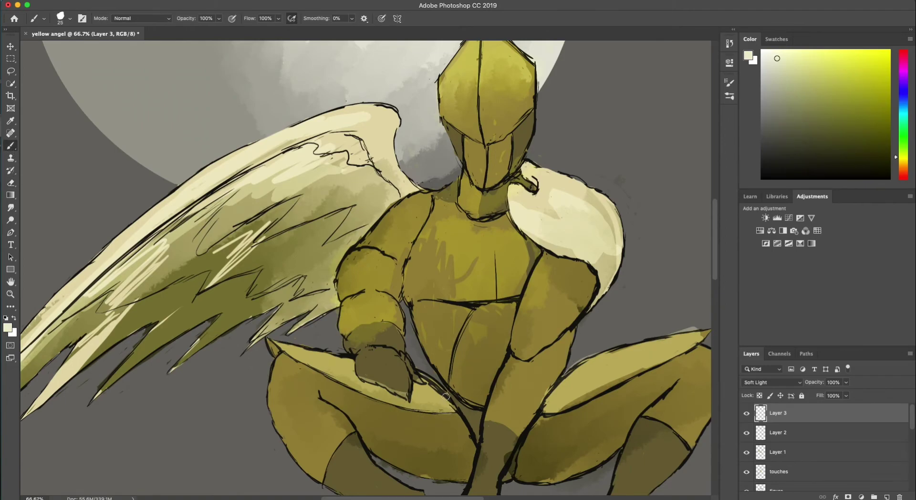
{"action": "scroll", "coordinate": [446, 396], "scroll_direction": "right", "scroll_amount": 5}
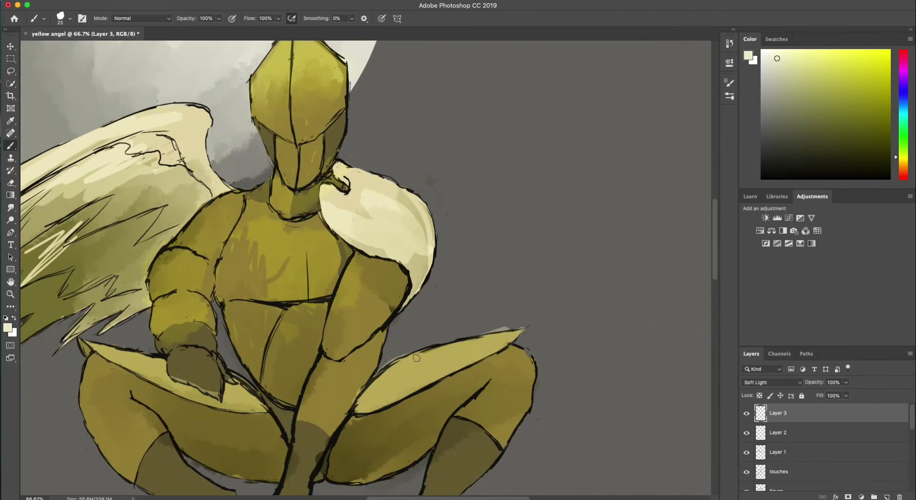
{"action": "key", "text": "e"}
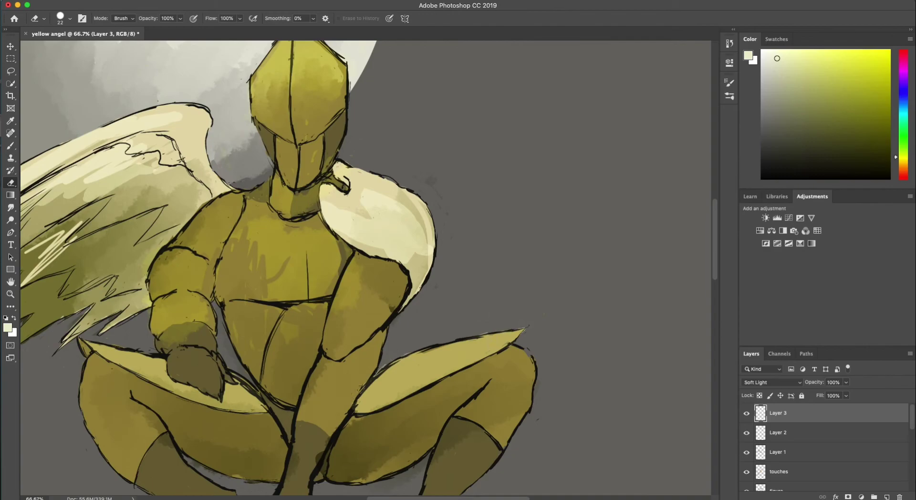
{"action": "left_click", "coordinate": [756, 425]}
{"action": "left_click", "coordinate": [773, 409]}
{"action": "key", "text": "z"}
{"action": "left_click", "coordinate": [440, 330], "text": "alt"}
{"action": "left_click", "coordinate": [440, 330], "text": "alt"}
{"action": "left_click", "coordinate": [441, 330], "text": "alt"}
{"action": "left_click", "coordinate": [391, 284], "text": "alt"}
{"action": "left_click", "coordinate": [391, 284], "text": "alt"}
{"action": "left_click", "coordinate": [383, 285], "text": "alt"}
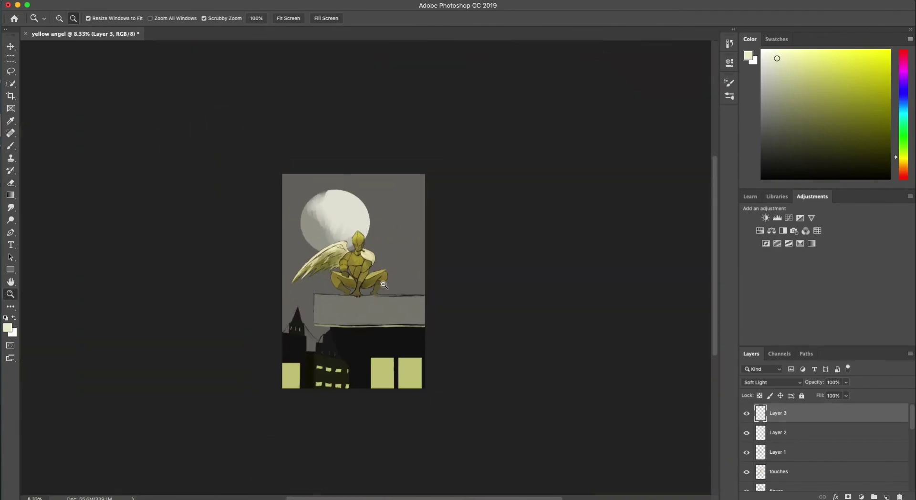
Choose a dark grey brush colour and shade the platform from its near end down along the lower edge.
{"action": "left_click", "coordinate": [61, 19]}
{"action": "left_click", "coordinate": [385, 210]}
{"action": "left_click", "coordinate": [385, 210]}
{"action": "left_click", "coordinate": [386, 210]}
{"action": "left_click", "coordinate": [386, 210]}
{"action": "left_click_drag", "start_coordinate": [716, 217], "coordinate": [715, 231]}
{"action": "left_click", "coordinate": [797, 106]}
{"action": "left_click", "coordinate": [10, 146]}
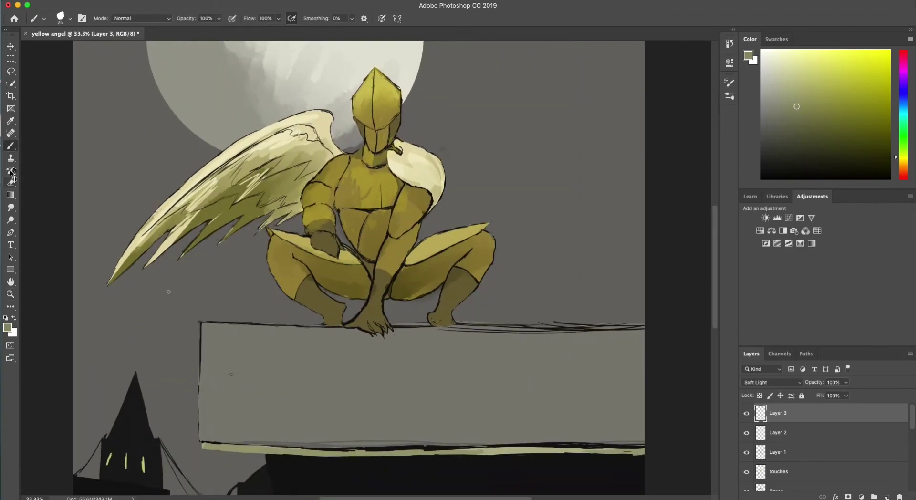
{"action": "key", "text": "i"}
{"action": "left_click", "coordinate": [205, 375]}
{"action": "left_click", "coordinate": [10, 146]}
{"action": "left_click", "coordinate": [791, 150]}
{"action": "left_click", "coordinate": [779, 147]}
{"action": "mouse_move", "coordinate": [204, 373]}
{"action": "left_mouse_down"}
{"action": "mouse_move", "coordinate": [204, 446]}
{"action": "mouse_move", "coordinate": [204, 397]}
{"action": "mouse_move", "coordinate": [203, 441]}
{"action": "mouse_move", "coordinate": [270, 450]}
{"action": "mouse_move", "coordinate": [225, 451]}
{"action": "mouse_move", "coordinate": [432, 454]}
{"action": "left_mouse_up"}
Continue the dark grey strokes along the platform's lower edge to the canvas border.
{"action": "scroll", "coordinate": [488, 317], "scroll_direction": "down", "scroll_amount": 3}
{"action": "mouse_move", "coordinate": [505, 359]}
{"action": "left_mouse_down"}
{"action": "mouse_move", "coordinate": [411, 363]}
{"action": "mouse_move", "coordinate": [445, 344]}
{"action": "left_mouse_up"}
{"action": "left_click_drag", "start_coordinate": [522, 359], "coordinate": [415, 356]}
{"action": "mouse_move", "coordinate": [474, 353]}
{"action": "left_mouse_down"}
{"action": "mouse_move", "coordinate": [222, 349]}
{"action": "mouse_move", "coordinate": [640, 362]}
{"action": "left_mouse_up"}
{"action": "scroll", "coordinate": [523, 360], "scroll_direction": "right", "scroll_amount": 3}
{"action": "left_click_drag", "start_coordinate": [518, 352], "coordinate": [228, 349]}
Erase the excess shading at the platform's corner and along its lower edge.
{"action": "key", "text": "e"}
{"action": "mouse_move", "coordinate": [76, 280]}
{"action": "left_mouse_down"}
{"action": "mouse_move", "coordinate": [75, 322]}
{"action": "mouse_move", "coordinate": [84, 313]}
{"action": "left_mouse_up"}
{"action": "mouse_move", "coordinate": [92, 348]}
{"action": "left_mouse_down"}
{"action": "mouse_move", "coordinate": [314, 351]}
{"action": "mouse_move", "coordinate": [226, 354]}
{"action": "mouse_move", "coordinate": [325, 344]}
{"action": "left_mouse_up"}
Brush dark grey strokes along the full length of the platform's upper edge.
{"action": "key", "text": "b"}
{"action": "left_click_drag", "start_coordinate": [278, 232], "coordinate": [396, 237]}
{"action": "left_click_drag", "start_coordinate": [215, 234], "coordinate": [76, 233]}
{"action": "left_click_drag", "start_coordinate": [396, 237], "coordinate": [517, 237]}
{"action": "left_click_drag", "start_coordinate": [362, 238], "coordinate": [144, 237]}
{"action": "left_click", "coordinate": [11, 295]}
{"action": "left_click", "coordinate": [445, 354], "text": "alt"}
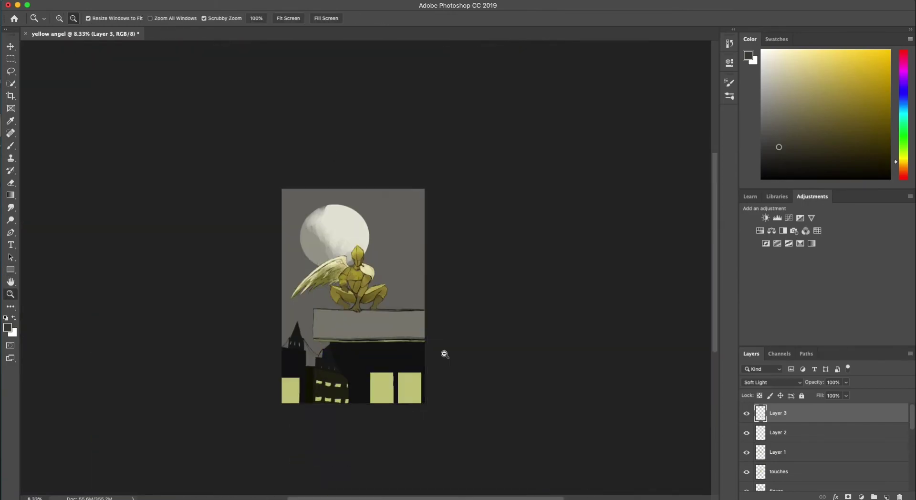
Create a Soft Light layer with a dark diagonal shadow across the platform's lower part, and save the document.
{"action": "left_click", "coordinate": [887, 496]}
{"action": "key", "text": "b"}
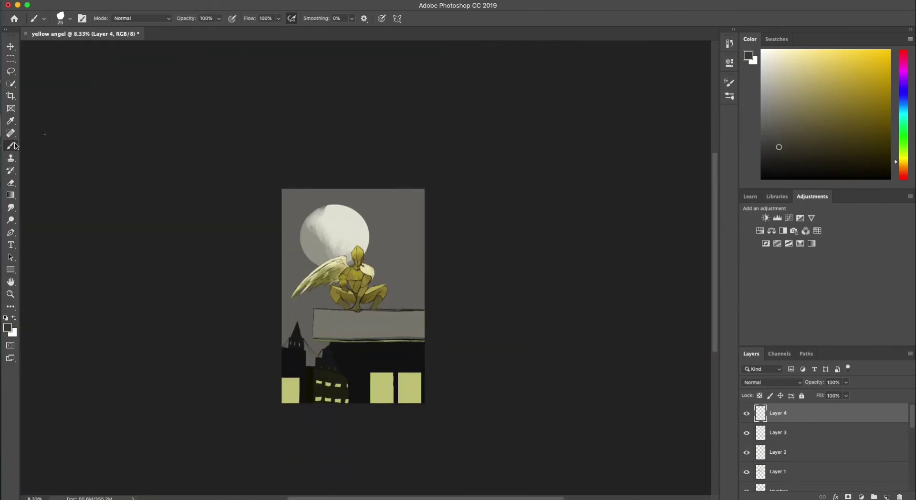
{"action": "left_click", "coordinate": [801, 386]}
{"action": "left_click", "coordinate": [764, 409]}
{"action": "mouse_move", "coordinate": [424, 326]}
{"action": "left_mouse_down"}
{"action": "mouse_move", "coordinate": [408, 342]}
{"action": "mouse_move", "coordinate": [314, 336]}
{"action": "left_mouse_up"}
{"action": "left_click", "coordinate": [801, 387]}
{"action": "left_click", "coordinate": [763, 456]}
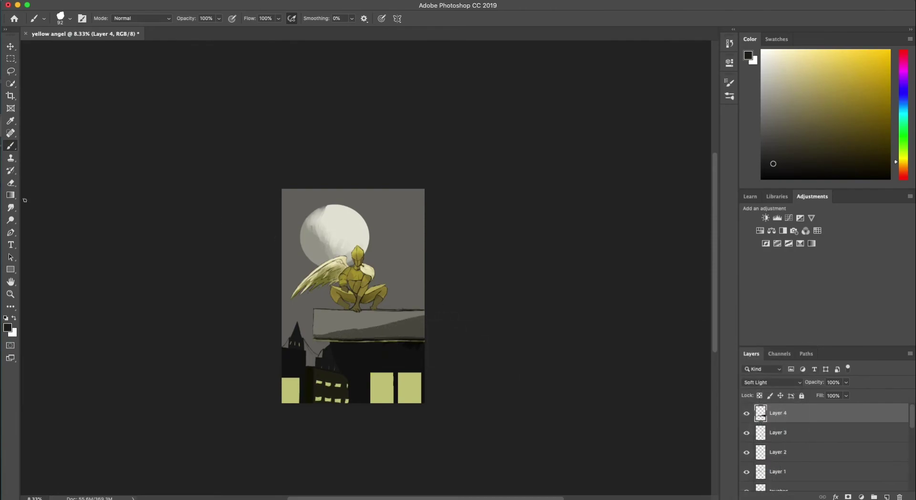
{"action": "key", "text": "e"}
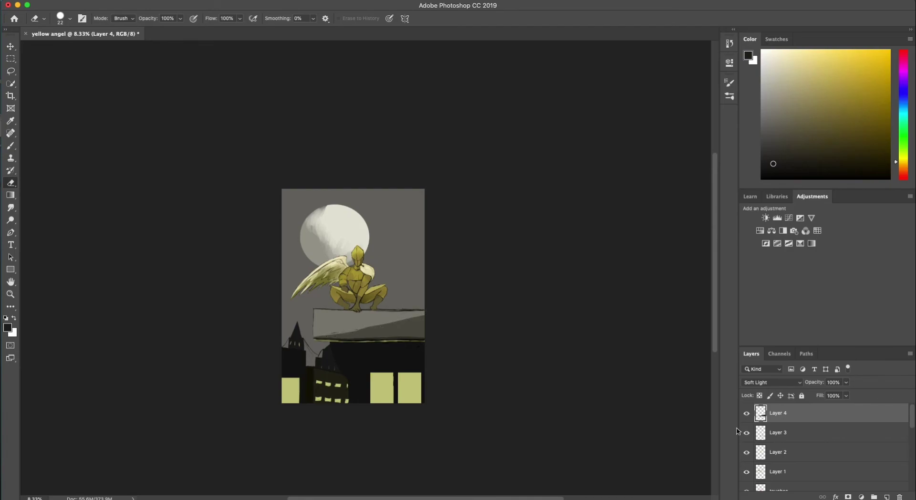
{"action": "left_click", "coordinate": [95, 84]}
Create a layer directly above the moon layer, set it to Soft Light, and choose a mid grey brush colour at size 194.
{"action": "scroll", "coordinate": [912, 418], "scroll_direction": "down", "scroll_amount": 3}
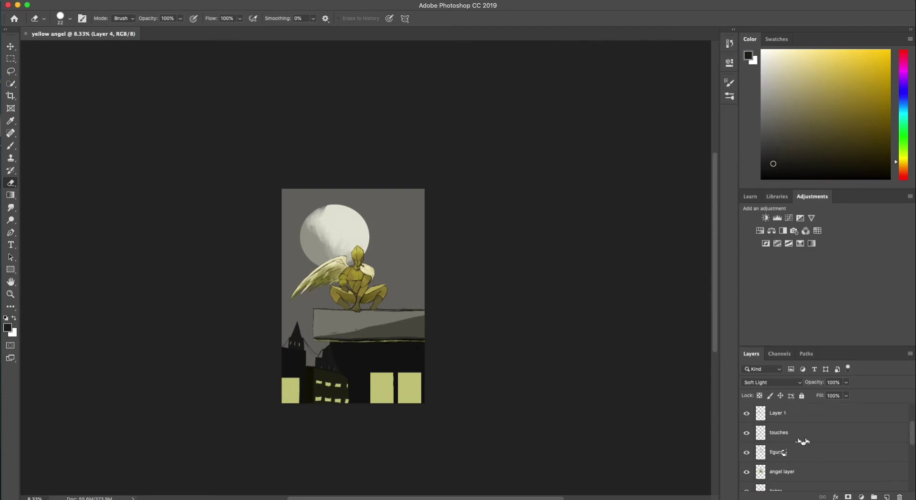
{"action": "mouse_move", "coordinate": [914, 435]}
{"action": "left_mouse_down"}
{"action": "mouse_move", "coordinate": [912, 472]}
{"action": "mouse_move", "coordinate": [910, 452]}
{"action": "left_mouse_up"}
{"action": "left_click", "coordinate": [782, 483]}
{"action": "left_click", "coordinate": [854, 452]}
{"action": "left_click", "coordinate": [829, 449]}
{"action": "left_click", "coordinate": [887, 496]}
{"action": "left_click", "coordinate": [11, 145]}
{"action": "left_click", "coordinate": [70, 18]}
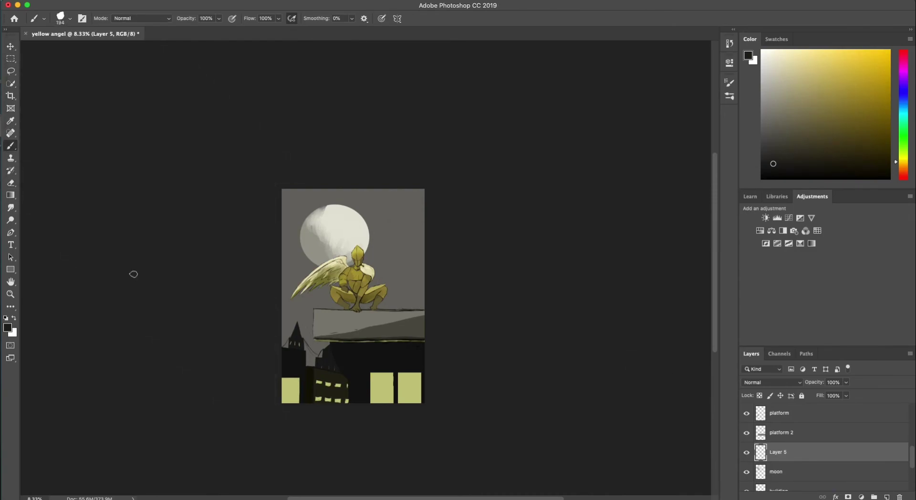
{"action": "left_click", "coordinate": [774, 99]}
{"action": "left_click", "coordinate": [771, 382]}
{"action": "left_click", "coordinate": [758, 440]}
Paint broad horizontal cloud bands across the sky above, beside and below the moon.
{"action": "mouse_move", "coordinate": [321, 300]}
{"action": "left_mouse_down"}
{"action": "mouse_move", "coordinate": [305, 304]}
{"action": "mouse_move", "coordinate": [411, 293]}
{"action": "left_mouse_up"}
{"action": "mouse_move", "coordinate": [284, 208]}
{"action": "left_mouse_down"}
{"action": "mouse_move", "coordinate": [312, 192]}
{"action": "mouse_move", "coordinate": [286, 216]}
{"action": "mouse_move", "coordinate": [314, 205]}
{"action": "mouse_move", "coordinate": [302, 220]}
{"action": "mouse_move", "coordinate": [378, 203]}
{"action": "mouse_move", "coordinate": [336, 189]}
{"action": "mouse_move", "coordinate": [372, 209]}
{"action": "mouse_move", "coordinate": [418, 203]}
{"action": "left_mouse_up"}
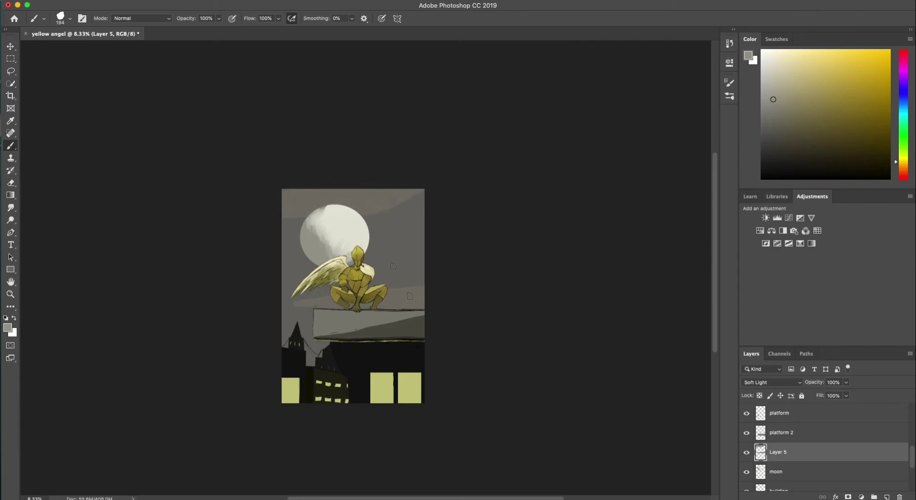
{"action": "left_click_drag", "start_coordinate": [265, 254], "coordinate": [424, 252]}
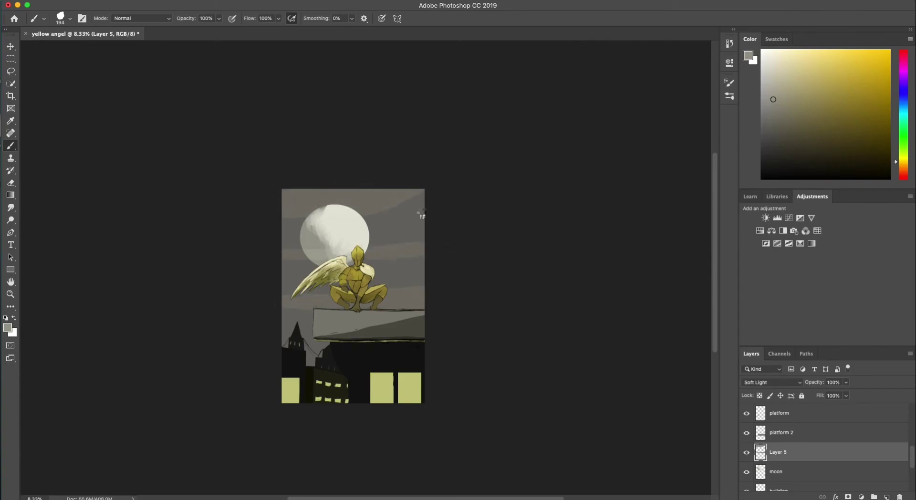
{"action": "left_click_drag", "start_coordinate": [424, 218], "coordinate": [412, 222]}
Rename the cloud layer as "fig".
{"action": "double_click", "coordinate": [784, 453]}
{"action": "type", "text": "fig"}
{"action": "key", "text": "Return"}
Create a layer at the top of the stack and name it "new touch".
{"action": "left_click_drag", "start_coordinate": [912, 456], "coordinate": [911, 413]}
{"action": "left_click", "coordinate": [820, 414]}
{"action": "left_click", "coordinate": [886, 496]}
{"action": "double_click", "coordinate": [782, 412]}
{"action": "type", "text": "new touch"}
{"action": "key", "text": "Return"}
Paint sampled background grey over the stray marks around the legs and above the platform's upper edge.
{"action": "left_click", "coordinate": [10, 294]}
{"action": "left_click_drag", "start_coordinate": [367, 305], "coordinate": [420, 305]}
{"action": "left_click", "coordinate": [11, 121]}
{"action": "left_click", "coordinate": [399, 294]}
{"action": "key", "text": "b"}
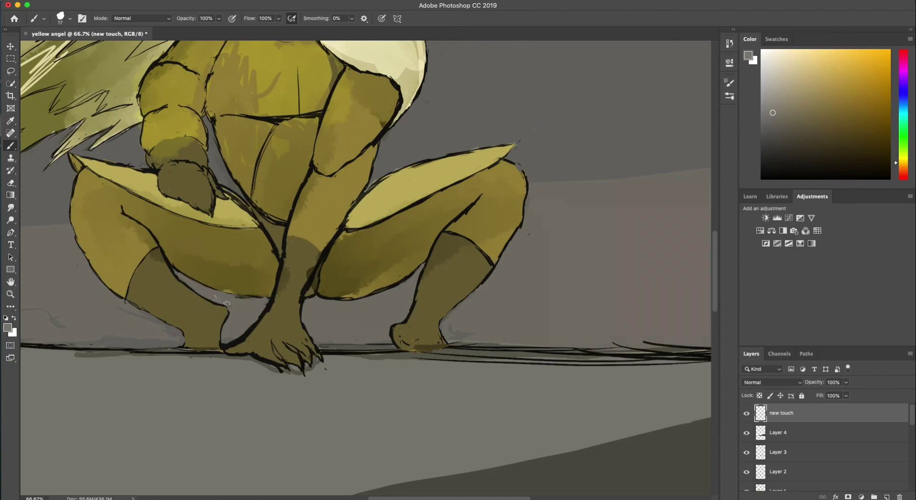
{"action": "mouse_move", "coordinate": [449, 331]}
{"action": "left_mouse_down"}
{"action": "mouse_move", "coordinate": [470, 341]}
{"action": "mouse_move", "coordinate": [678, 344]}
{"action": "mouse_move", "coordinate": [568, 348]}
{"action": "mouse_move", "coordinate": [460, 333]}
{"action": "left_mouse_up"}
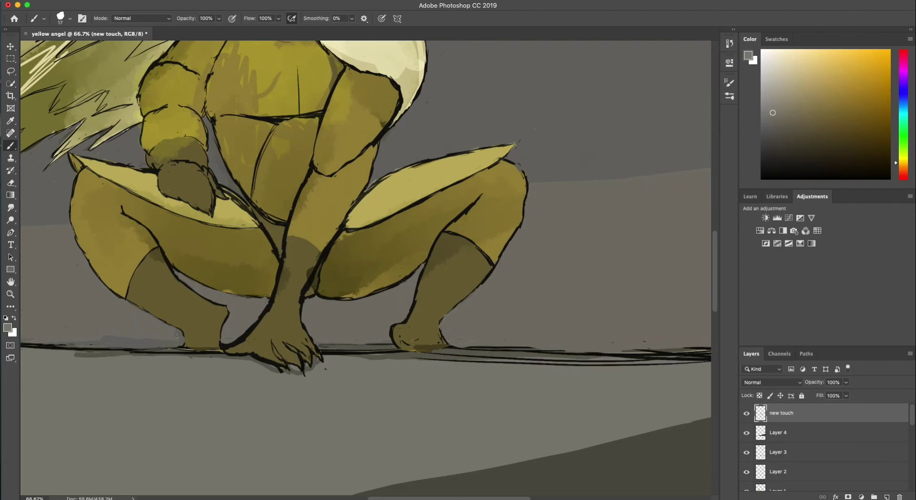
{"action": "left_click_drag", "start_coordinate": [53, 344], "coordinate": [174, 347]}
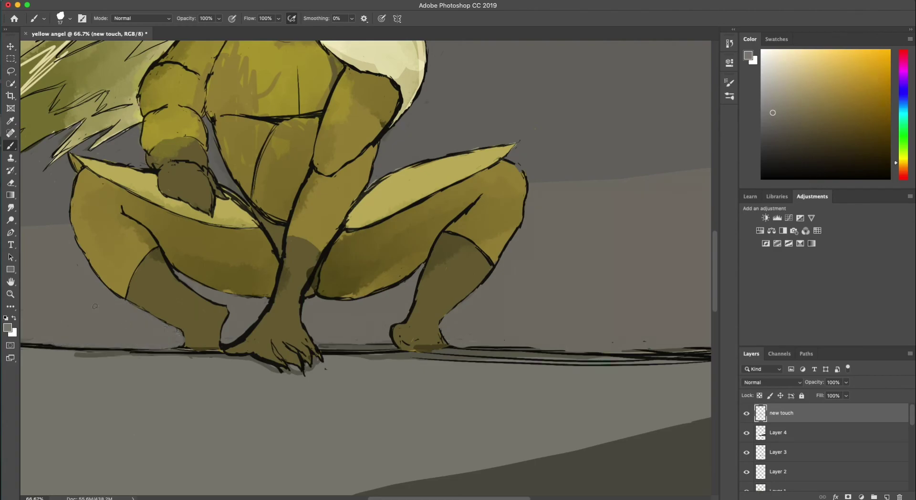
{"action": "scroll", "coordinate": [211, 304], "scroll_direction": "left", "scroll_amount": 10}
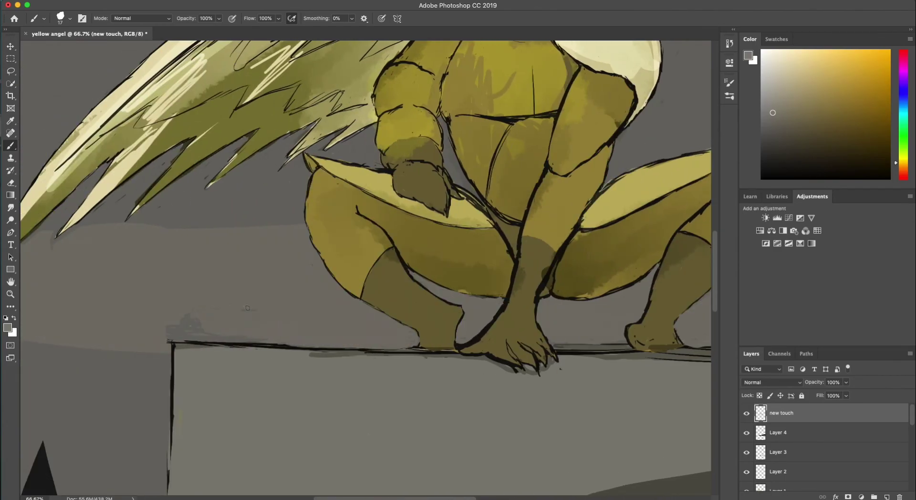
{"action": "left_click_drag", "start_coordinate": [181, 329], "coordinate": [268, 343]}
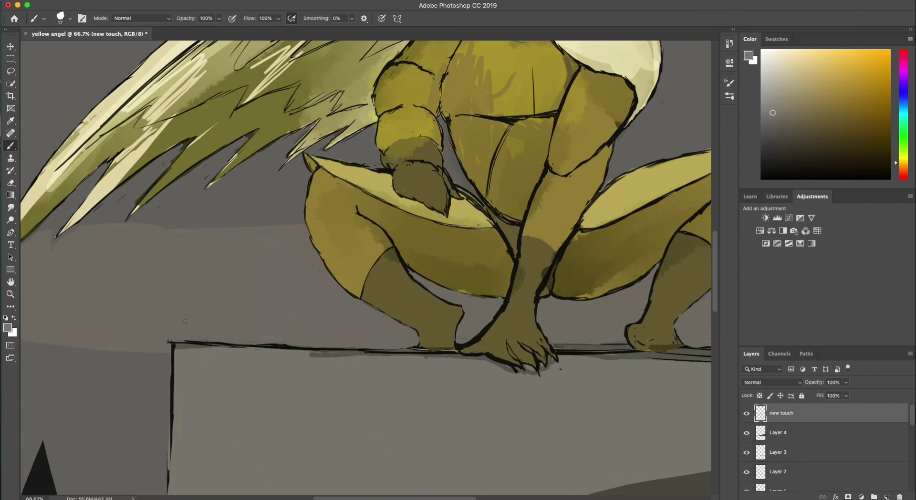
Cover the rough marks along the platform's upper edge with grey sampled from the platform.
{"action": "left_click", "coordinate": [197, 369], "text": "alt"}
{"action": "key", "text": "s"}
{"action": "key", "text": "b"}
{"action": "mouse_move", "coordinate": [183, 347]}
{"action": "left_mouse_down"}
{"action": "mouse_move", "coordinate": [227, 347]}
{"action": "mouse_move", "coordinate": [204, 349]}
{"action": "left_mouse_up"}
{"action": "mouse_move", "coordinate": [310, 354]}
{"action": "left_mouse_down"}
{"action": "mouse_move", "coordinate": [449, 357]}
{"action": "mouse_move", "coordinate": [405, 350]}
{"action": "left_mouse_up"}
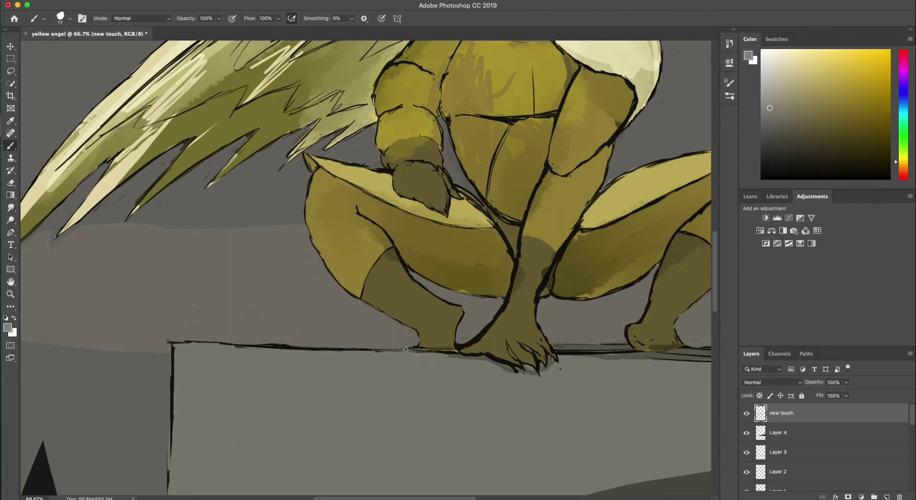
Even out the colour of the foot, shin and forearm with olive tones sampled from the figure.
{"action": "left_click", "coordinate": [654, 337], "text": "alt"}
{"action": "mouse_move", "coordinate": [651, 346]}
{"action": "left_mouse_down"}
{"action": "mouse_move", "coordinate": [669, 345]}
{"action": "mouse_move", "coordinate": [636, 337]}
{"action": "mouse_move", "coordinate": [649, 301]}
{"action": "left_mouse_up"}
{"action": "left_click", "coordinate": [533, 272], "text": "alt"}
{"action": "mouse_move", "coordinate": [549, 261]}
{"action": "left_mouse_down"}
{"action": "mouse_move", "coordinate": [530, 309]}
{"action": "mouse_move", "coordinate": [542, 286]}
{"action": "left_mouse_up"}
{"action": "left_click", "coordinate": [552, 270], "text": "alt"}
{"action": "left_click", "coordinate": [90, 170], "text": "alt"}
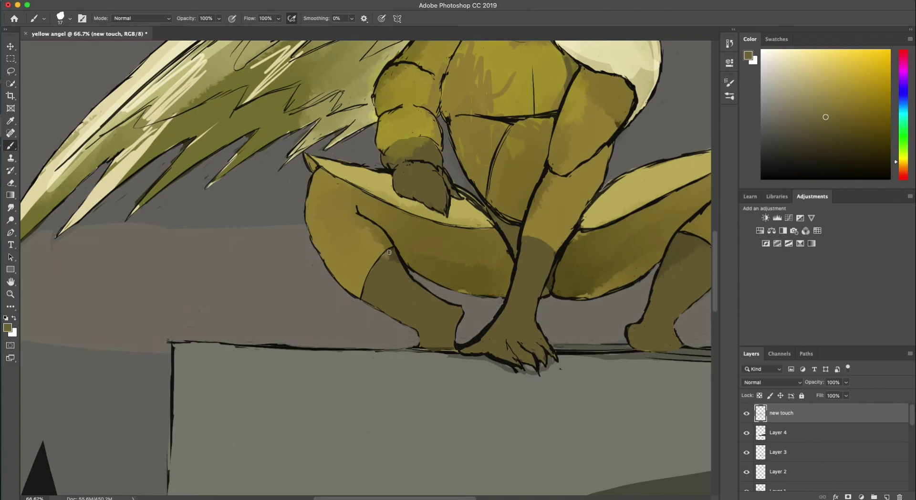
Paint over the patchy marks on the chest with yellow tones sampled from the torso.
{"action": "left_click", "coordinate": [482, 57], "text": "alt"}
{"action": "mouse_move", "coordinate": [482, 56]}
{"action": "left_mouse_down"}
{"action": "mouse_move", "coordinate": [488, 90]}
{"action": "mouse_move", "coordinate": [468, 53]}
{"action": "mouse_move", "coordinate": [462, 89]}
{"action": "mouse_move", "coordinate": [476, 80]}
{"action": "mouse_move", "coordinate": [491, 101]}
{"action": "mouse_move", "coordinate": [452, 71]}
{"action": "mouse_move", "coordinate": [477, 69]}
{"action": "mouse_move", "coordinate": [450, 71]}
{"action": "mouse_move", "coordinate": [442, 103]}
{"action": "mouse_move", "coordinate": [451, 113]}
{"action": "mouse_move", "coordinate": [482, 109]}
{"action": "mouse_move", "coordinate": [450, 96]}
{"action": "mouse_move", "coordinate": [477, 104]}
{"action": "left_mouse_up"}
{"action": "left_click", "coordinate": [441, 103], "text": "alt"}
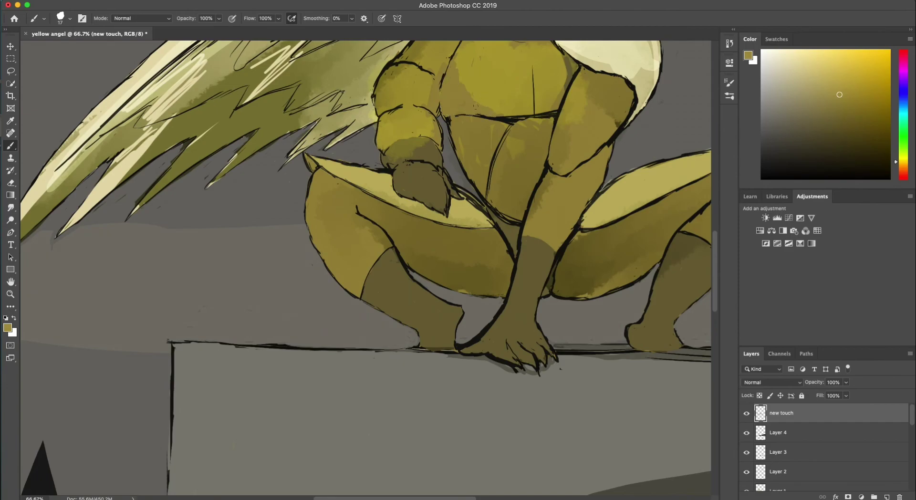
{"action": "left_click", "coordinate": [470, 146], "text": "alt"}
Clean up the face below the helmet with olive tones sampled from its light and shaded areas.
{"action": "key", "text": "i"}
{"action": "scroll", "coordinate": [557, 106], "scroll_direction": "up", "scroll_amount": 10}
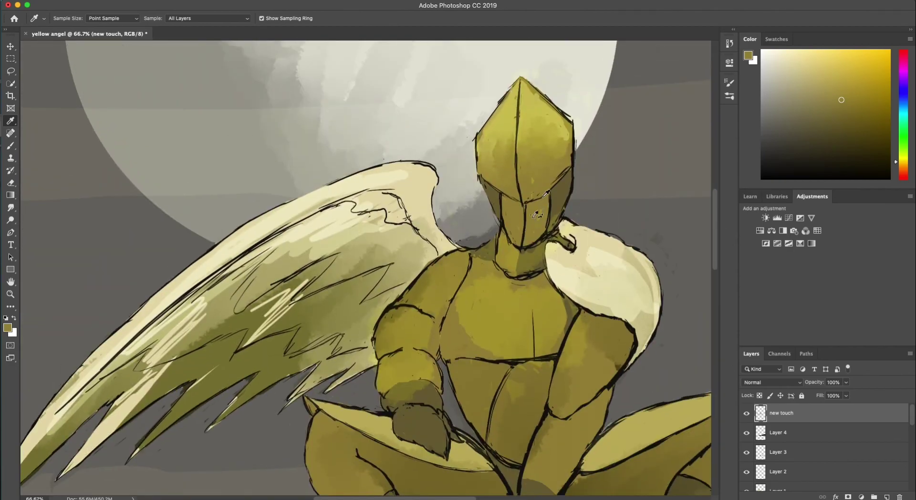
{"action": "left_click", "coordinate": [535, 218]}
{"action": "key", "text": "b"}
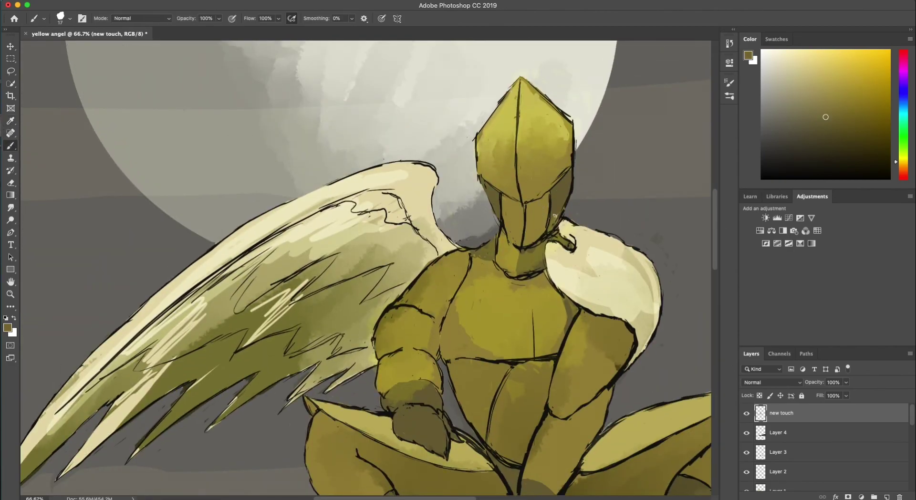
{"action": "left_click", "coordinate": [505, 204], "text": "alt"}
{"action": "left_click", "coordinate": [499, 196], "text": "alt"}
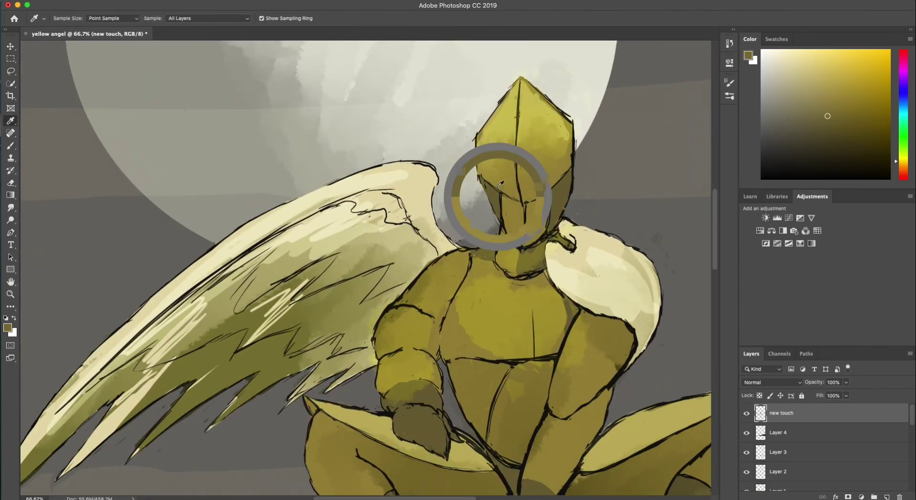
{"action": "left_click", "coordinate": [14, 145]}
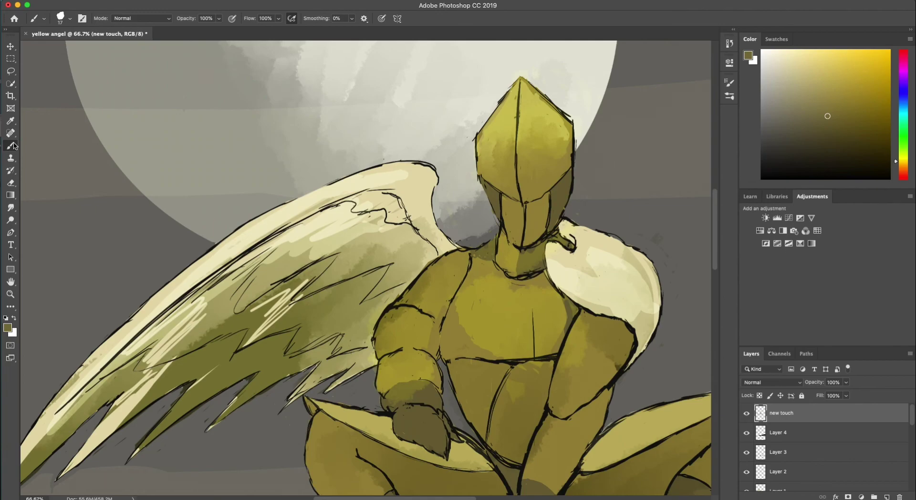
Paint sampled sky grey over the stray marks beneath the wing's feather tips.
{"action": "left_click", "coordinate": [48, 128], "text": "alt"}
{"action": "mouse_move", "coordinate": [254, 375]}
{"action": "left_mouse_down"}
{"action": "mouse_move", "coordinate": [171, 434]}
{"action": "mouse_move", "coordinate": [129, 431]}
{"action": "left_mouse_up"}
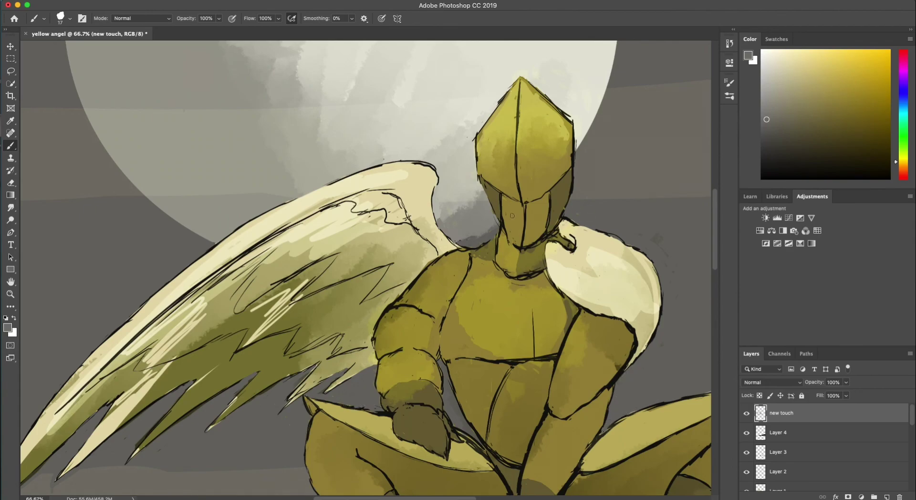
Clean up the edges around the helmet with sampled moon tones and the wing's lower feathers with sampled grey and olive.
{"action": "scroll", "coordinate": [498, 229], "scroll_direction": "up", "scroll_amount": 3}
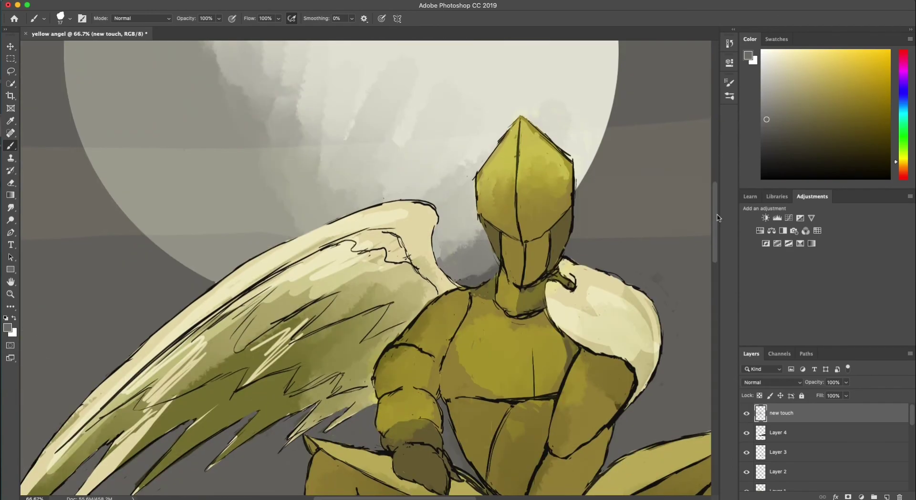
{"action": "left_click", "coordinate": [575, 123], "text": "alt"}
{"action": "left_click", "coordinate": [464, 189], "text": "alt"}
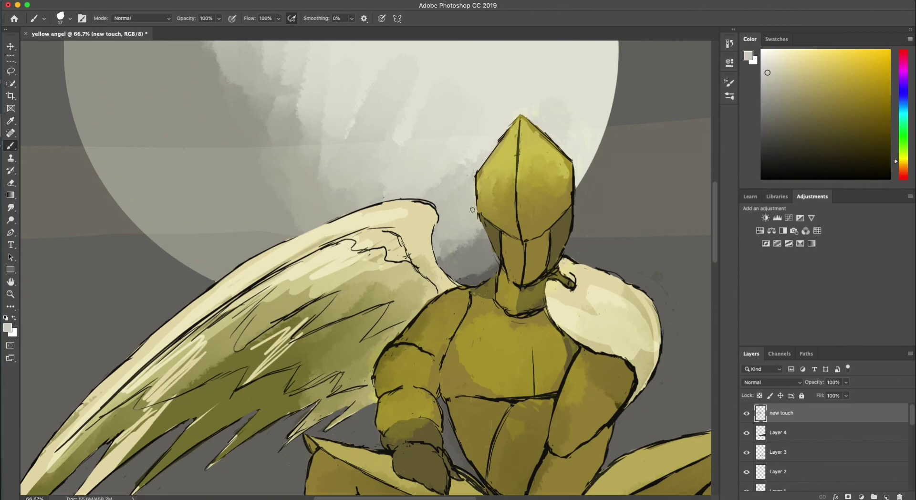
{"action": "left_click", "coordinate": [490, 254], "text": "alt"}
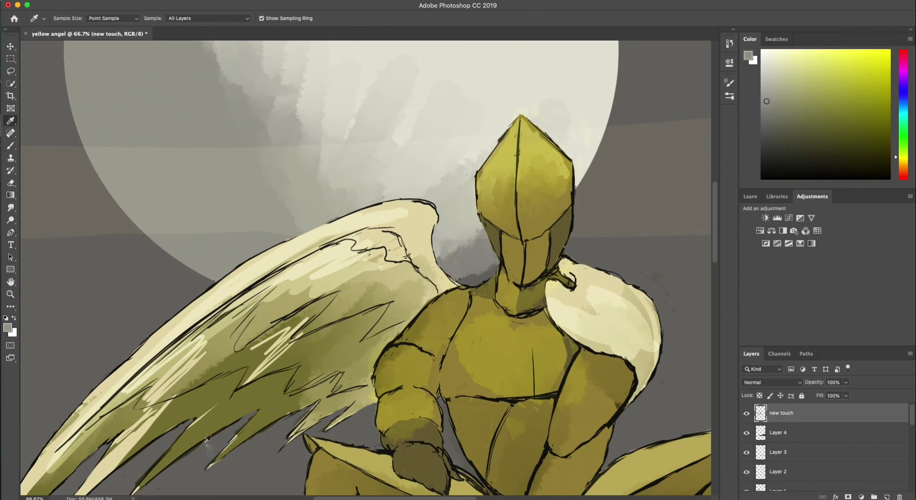
{"action": "left_click", "coordinate": [245, 423], "text": "alt"}
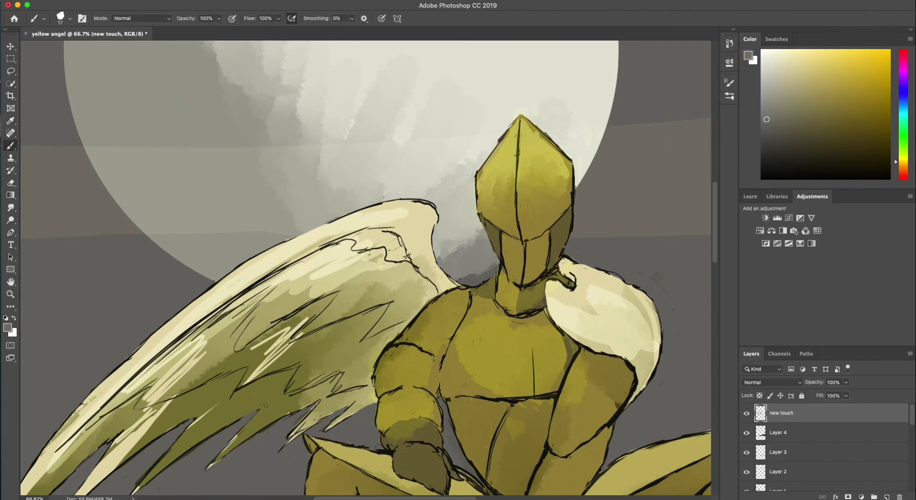
{"action": "left_click", "coordinate": [229, 442], "text": "alt"}
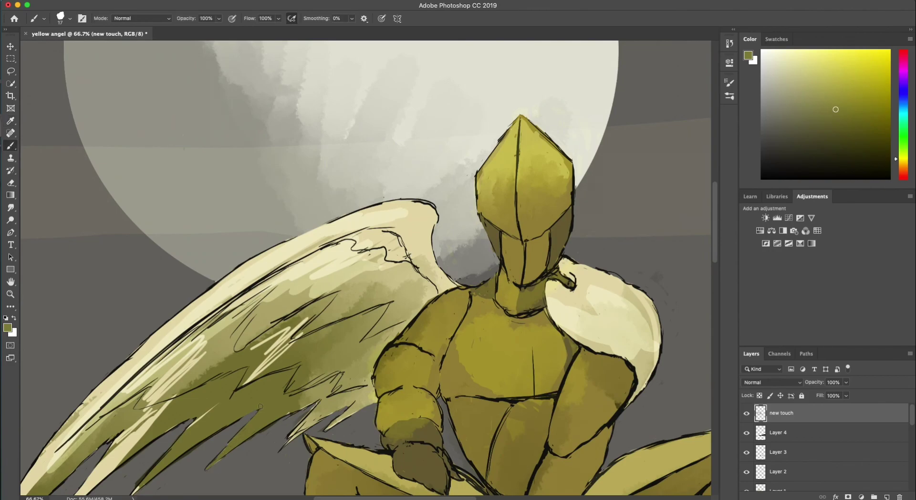
Paint over the stray marks on the ledge's front face with grey sampled from the artwork.
{"action": "key", "text": "z"}
{"action": "left_click", "coordinate": [209, 219], "text": "alt"}
{"action": "left_click", "coordinate": [209, 219], "text": "alt"}
{"action": "left_click", "coordinate": [209, 219], "text": "alt"}
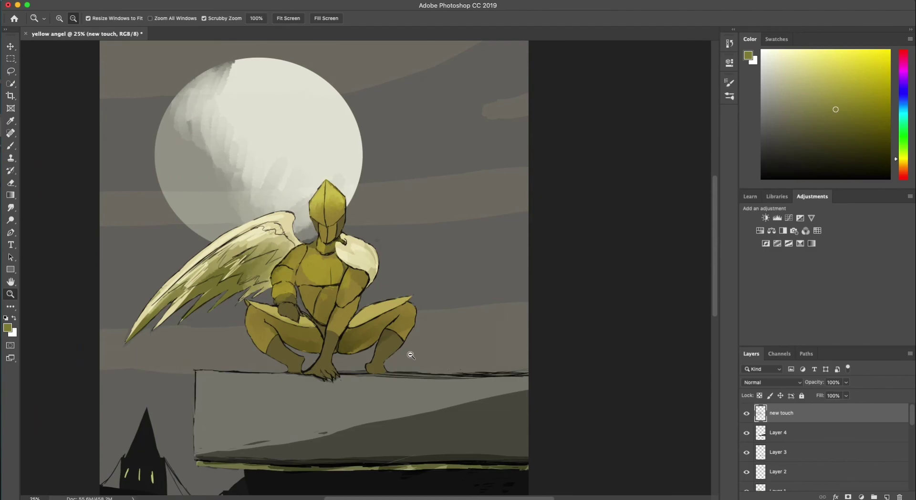
{"action": "left_click_drag", "start_coordinate": [542, 415], "coordinate": [496, 396]}
{"action": "left_click_drag", "start_coordinate": [310, 315], "coordinate": [369, 313]}
{"action": "key", "text": "b"}
{"action": "left_click", "coordinate": [312, 355], "text": "alt"}
{"action": "left_click_drag", "start_coordinate": [313, 360], "coordinate": [291, 363]}
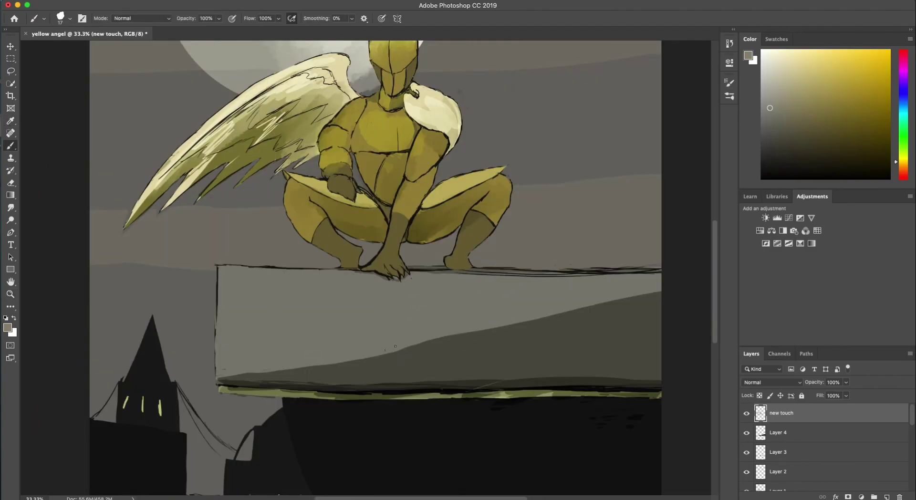
Paint sampled sky tones over the stray marks above the ledge and beneath its lower left corner.
{"action": "left_click", "coordinate": [567, 264], "text": "alt"}
{"action": "left_click_drag", "start_coordinate": [623, 268], "coordinate": [568, 269]}
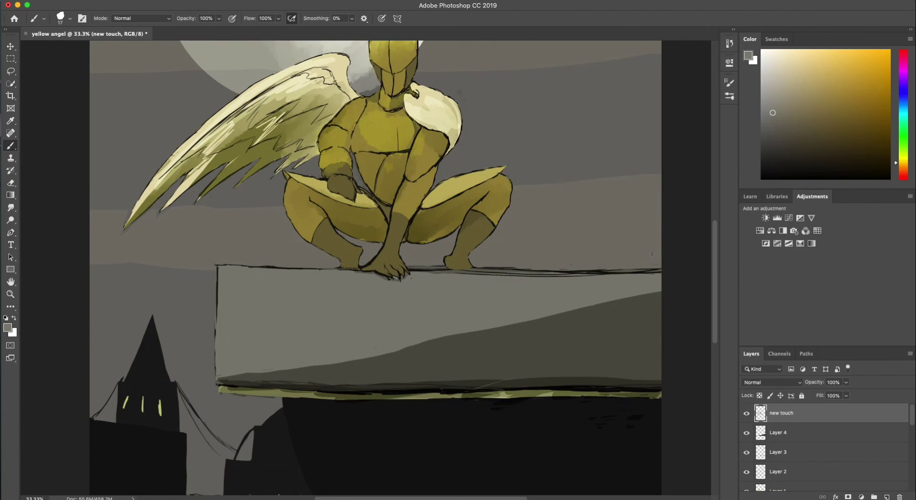
{"action": "left_click", "coordinate": [241, 398], "text": "alt"}
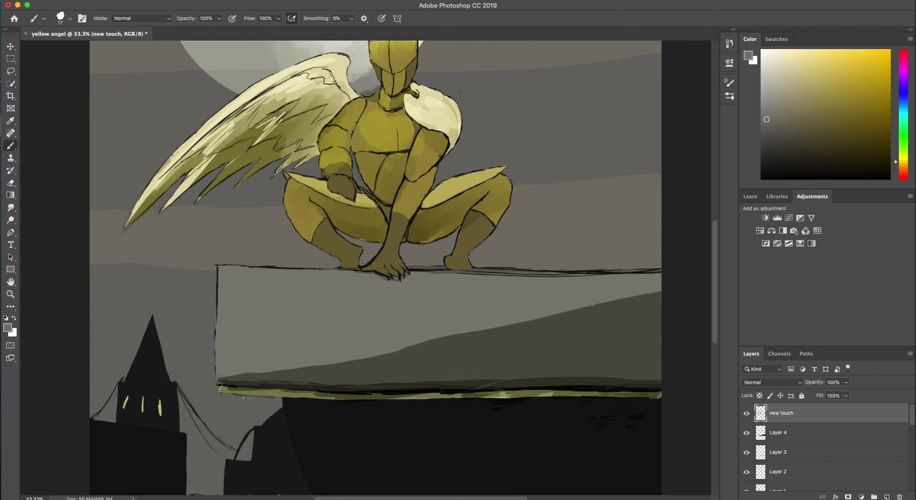
Add a new layer above the new touch layer, set its blend mode to Hard Light, and choose a pale yellow brush colour.
{"action": "left_click", "coordinate": [11, 294]}
{"action": "left_click", "coordinate": [442, 339], "text": "alt"}
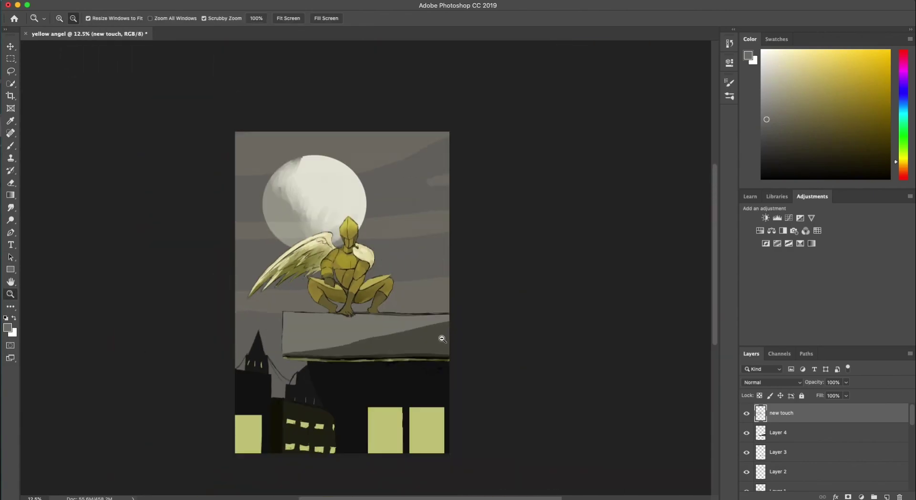
{"action": "left_click", "coordinate": [887, 497]}
{"action": "left_click", "coordinate": [805, 55]}
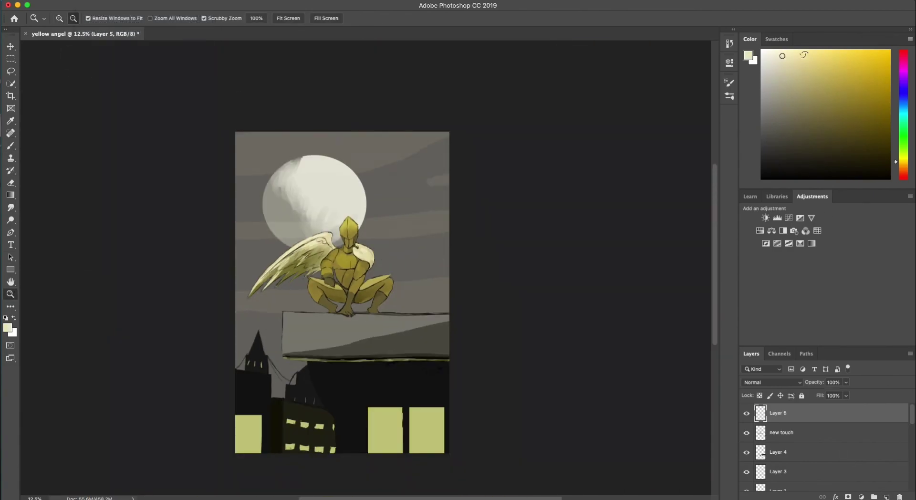
{"action": "left_click", "coordinate": [10, 146]}
{"action": "left_click", "coordinate": [772, 382]}
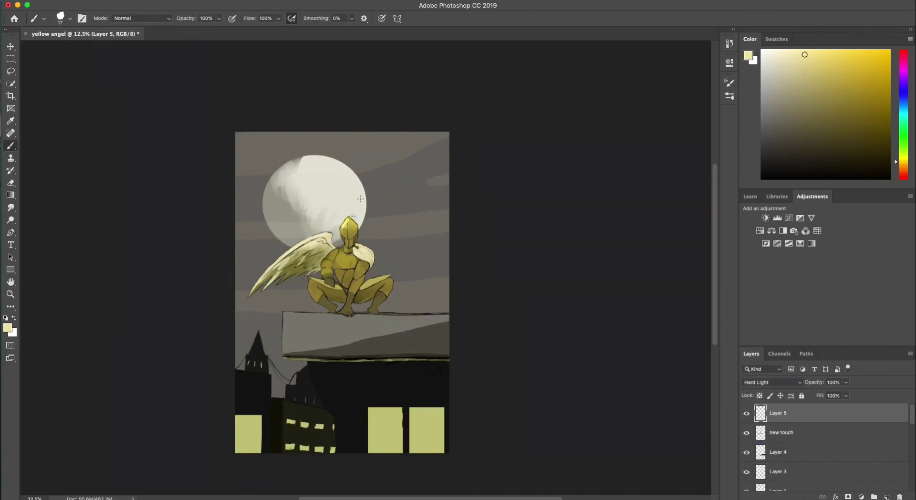
Paint and smudge pale yellow highlights on the helmet, the wing and the white shoulder piece.
{"action": "key", "text": "r"}
{"action": "left_click", "coordinate": [11, 146]}
{"action": "mouse_move", "coordinate": [307, 241]}
{"action": "left_mouse_down"}
{"action": "mouse_move", "coordinate": [283, 259]}
{"action": "mouse_move", "coordinate": [396, 272]}
{"action": "left_mouse_up"}
{"action": "left_click", "coordinate": [11, 207]}
{"action": "left_click", "coordinate": [11, 293]}
{"action": "left_click", "coordinate": [11, 145]}
{"action": "left_click_drag", "start_coordinate": [436, 190], "coordinate": [489, 225]}
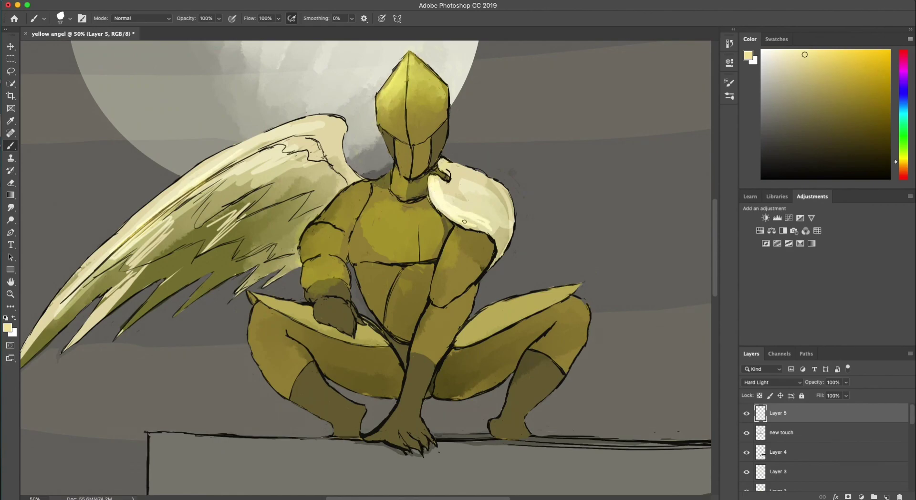
Paint pale yellow highlights along the tops of both thighs and blend them with the Smudge tool.
{"action": "mouse_move", "coordinate": [546, 295]}
{"action": "left_mouse_down"}
{"action": "mouse_move", "coordinate": [470, 327]}
{"action": "mouse_move", "coordinate": [513, 306]}
{"action": "mouse_move", "coordinate": [485, 331]}
{"action": "left_mouse_up"}
{"action": "left_click", "coordinate": [11, 207]}
{"action": "left_click", "coordinate": [11, 145]}
{"action": "mouse_move", "coordinate": [291, 307]}
{"action": "left_mouse_down"}
{"action": "mouse_move", "coordinate": [309, 316]}
{"action": "mouse_move", "coordinate": [260, 297]}
{"action": "mouse_move", "coordinate": [319, 324]}
{"action": "mouse_move", "coordinate": [333, 304]}
{"action": "mouse_move", "coordinate": [261, 304]}
{"action": "mouse_move", "coordinate": [294, 322]}
{"action": "left_mouse_up"}
{"action": "left_click", "coordinate": [10, 207]}
Brighten the highlights on the helmet and thighs with the Dodge tool and tidy them with the Eraser.
{"action": "left_click", "coordinate": [11, 182]}
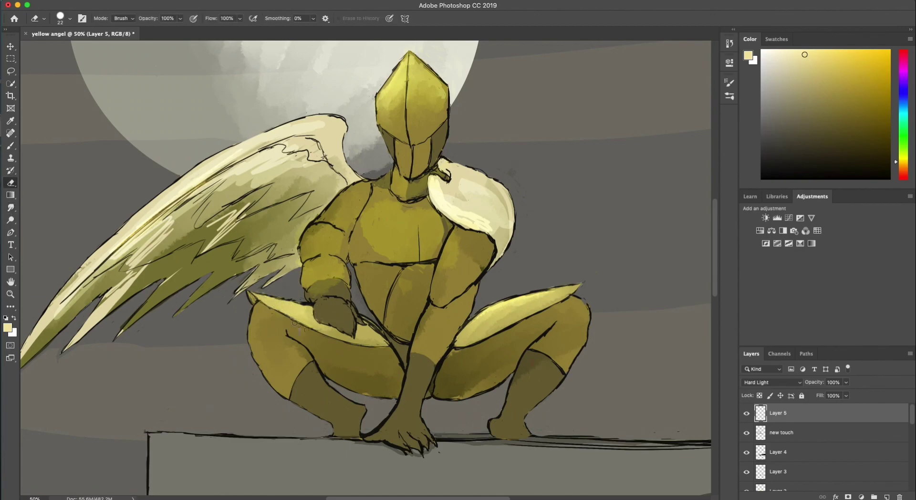
{"action": "key", "text": "o"}
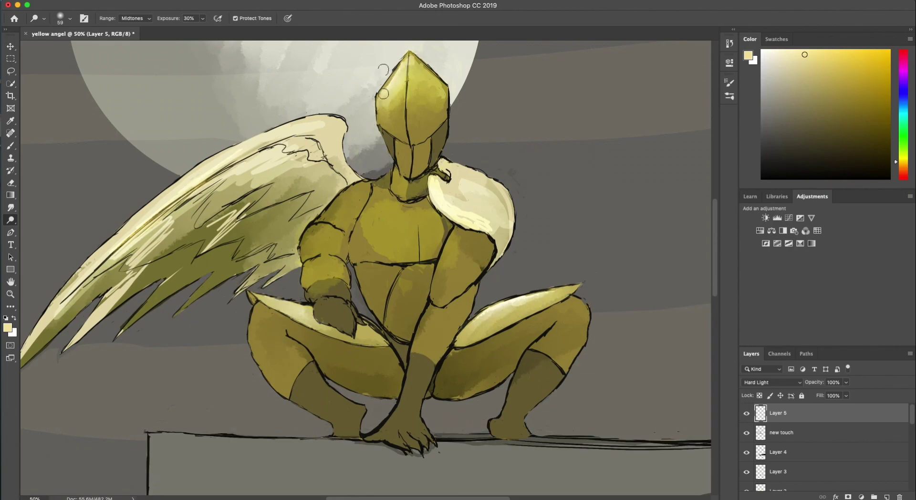
{"action": "key", "text": "e"}
Add soft pale yellow highlights to the chest and the upper arm beside the wing, blending them with the Smudge tool.
{"action": "scroll", "coordinate": [236, 148], "scroll_direction": "up", "scroll_amount": 5}
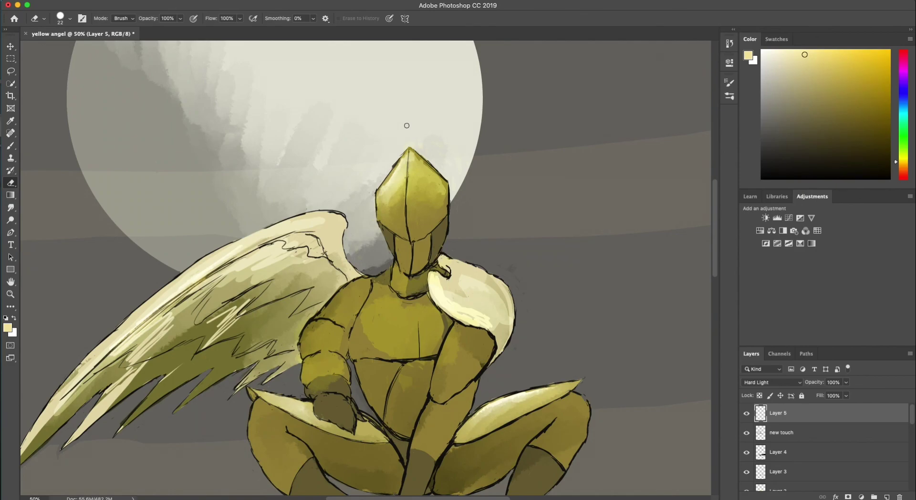
{"action": "key", "text": "r"}
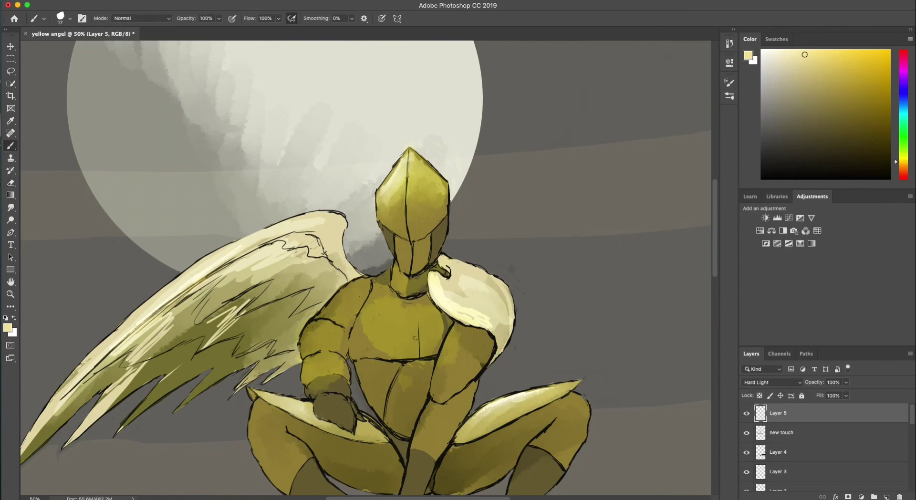
{"action": "mouse_move", "coordinate": [402, 328]}
{"action": "left_mouse_down"}
{"action": "mouse_move", "coordinate": [383, 333]}
{"action": "mouse_move", "coordinate": [424, 349]}
{"action": "mouse_move", "coordinate": [427, 318]}
{"action": "mouse_move", "coordinate": [432, 338]}
{"action": "mouse_move", "coordinate": [407, 334]}
{"action": "mouse_move", "coordinate": [425, 338]}
{"action": "left_mouse_up"}
{"action": "key", "text": "b"}
{"action": "key", "text": "r"}
{"action": "left_click", "coordinate": [11, 220]}
{"action": "left_click", "coordinate": [11, 146]}
{"action": "left_click", "coordinate": [10, 207]}
{"action": "mouse_move", "coordinate": [358, 284]}
{"action": "left_mouse_down"}
{"action": "mouse_move", "coordinate": [342, 315]}
{"action": "mouse_move", "coordinate": [336, 308]}
{"action": "mouse_move", "coordinate": [344, 316]}
{"action": "left_mouse_up"}
Save the document and view the whole painting.
{"action": "key", "text": "z"}
{"action": "left_click", "coordinate": [289, 168], "text": "alt"}
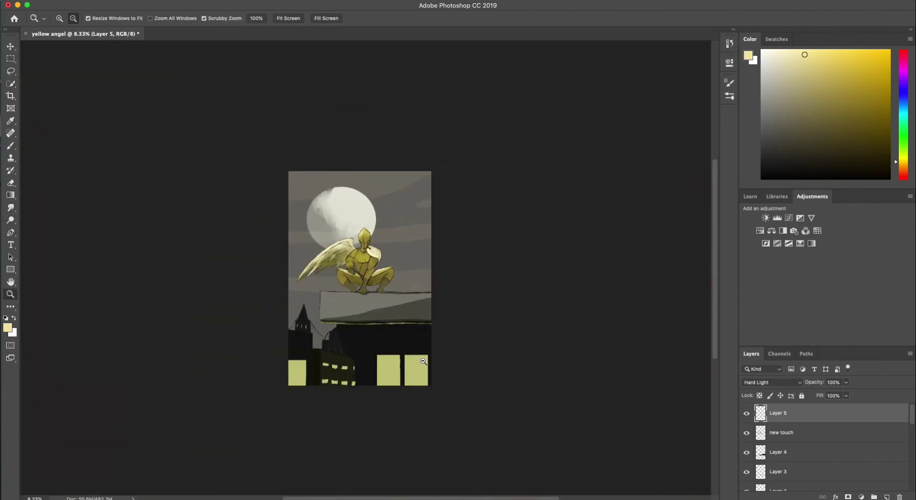
{"action": "left_click", "coordinate": [83, 1]}
{"action": "left_click", "coordinate": [94, 92]}
{"action": "left_click", "coordinate": [59, 18]}
{"action": "left_click", "coordinate": [377, 280]}
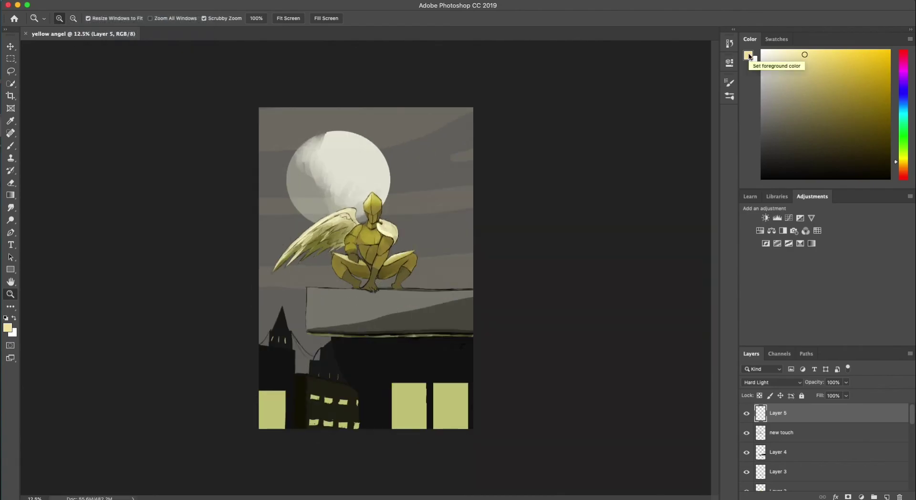